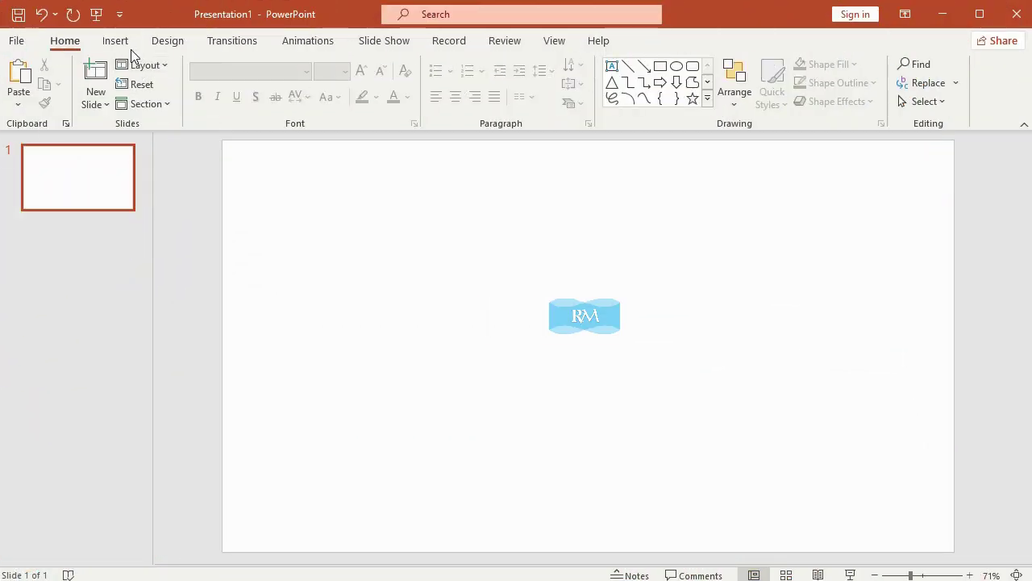
- Draw a rectangle that covers the whole slide
left_click(125, 44)
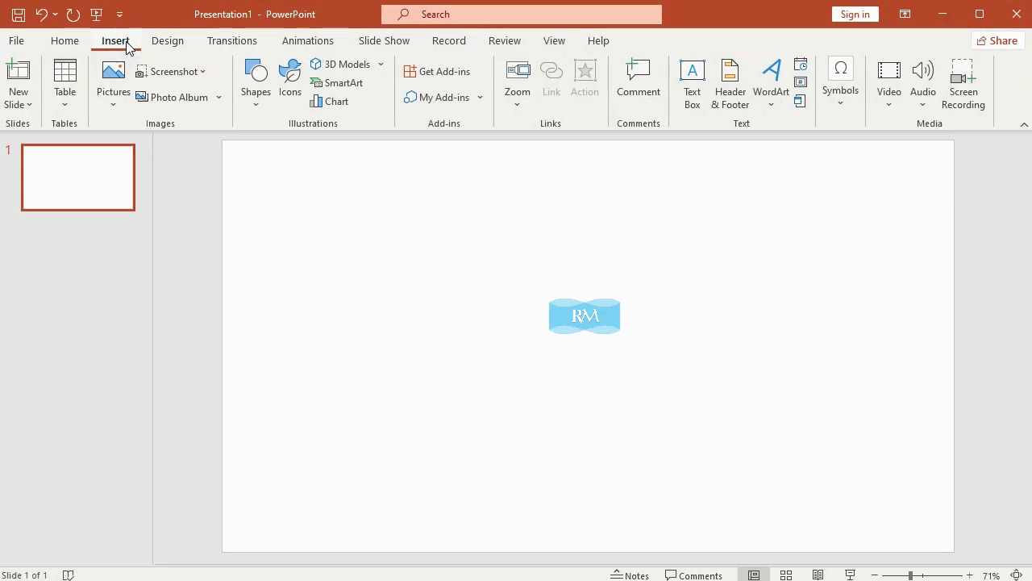
left_click(258, 101)
left_click(249, 257)
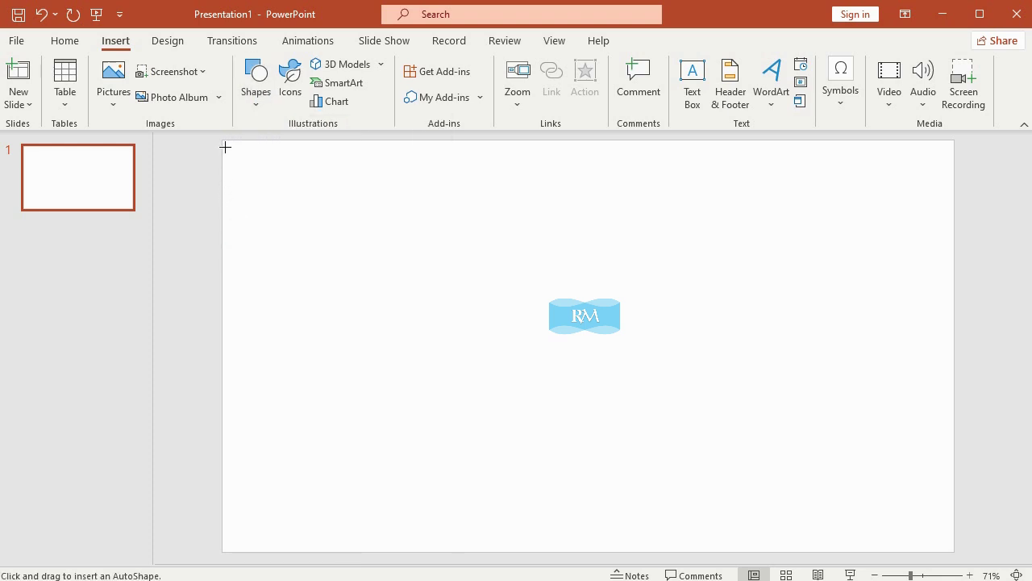
left_click_drag(219, 138, 954, 556)
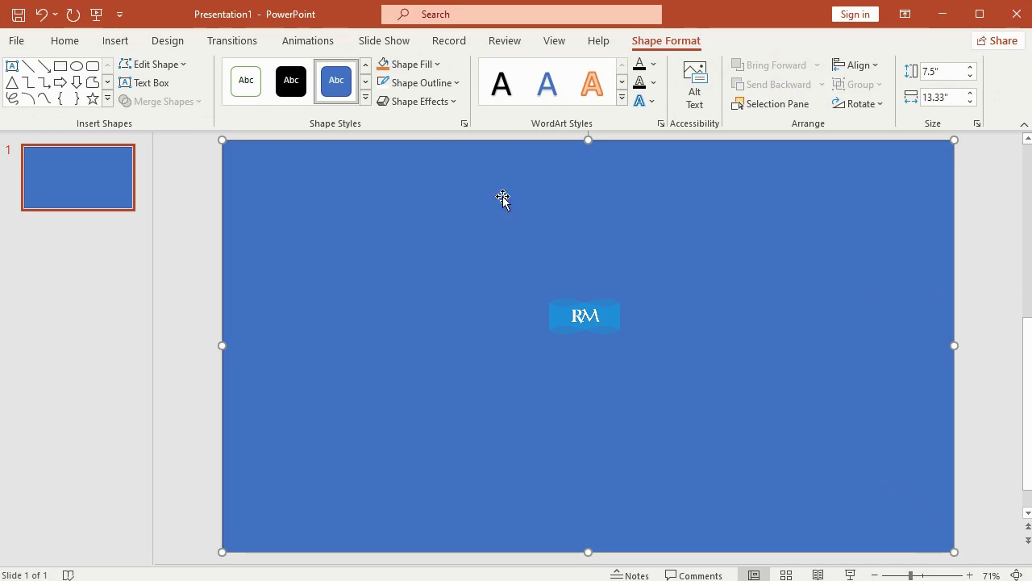
- Fill the rectangle with a red-orange bokeh stock image found by searching 'background'
left_click(437, 64)
left_click(438, 311)
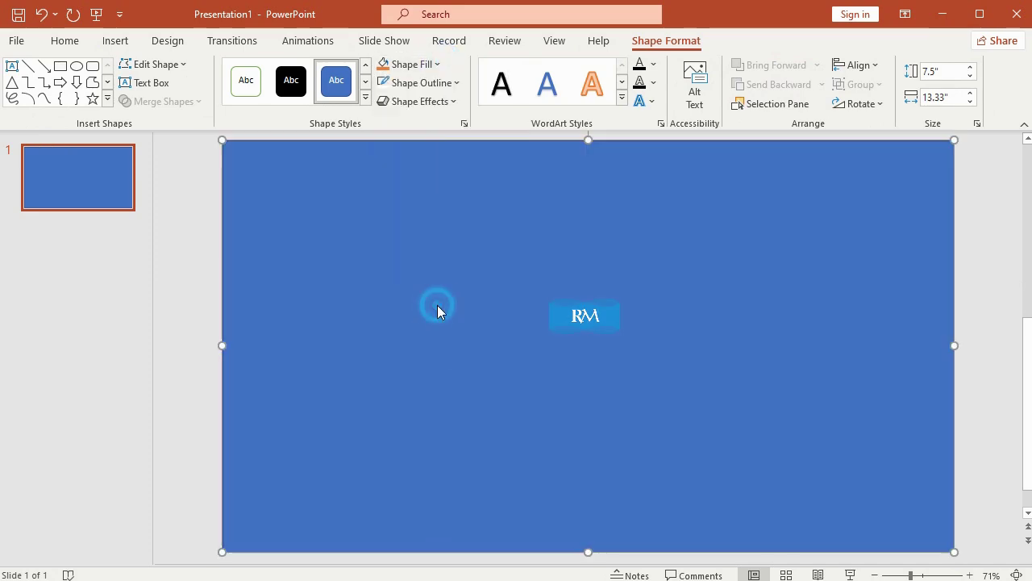
left_click(395, 303)
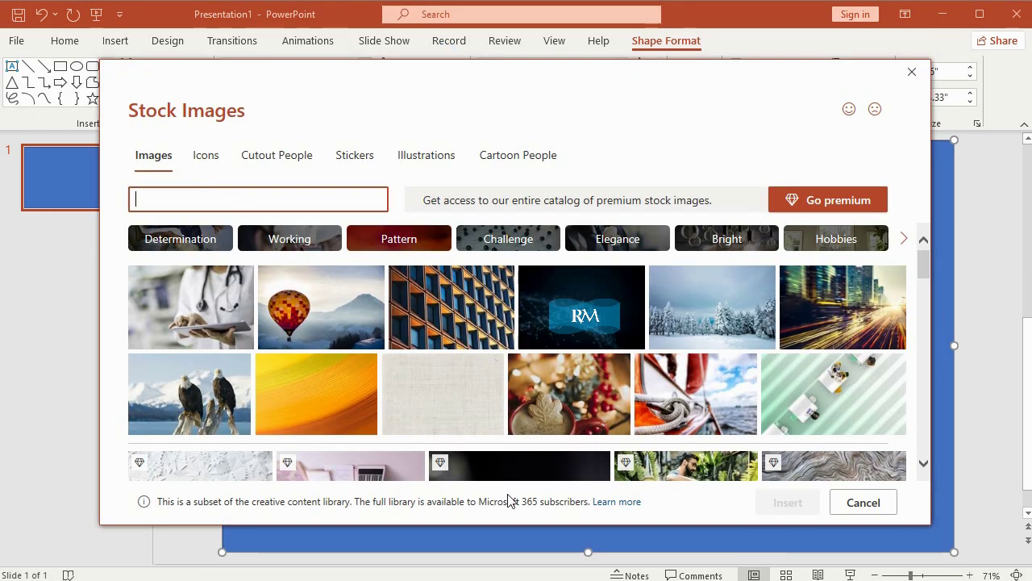
type("background")
left_click(224, 353)
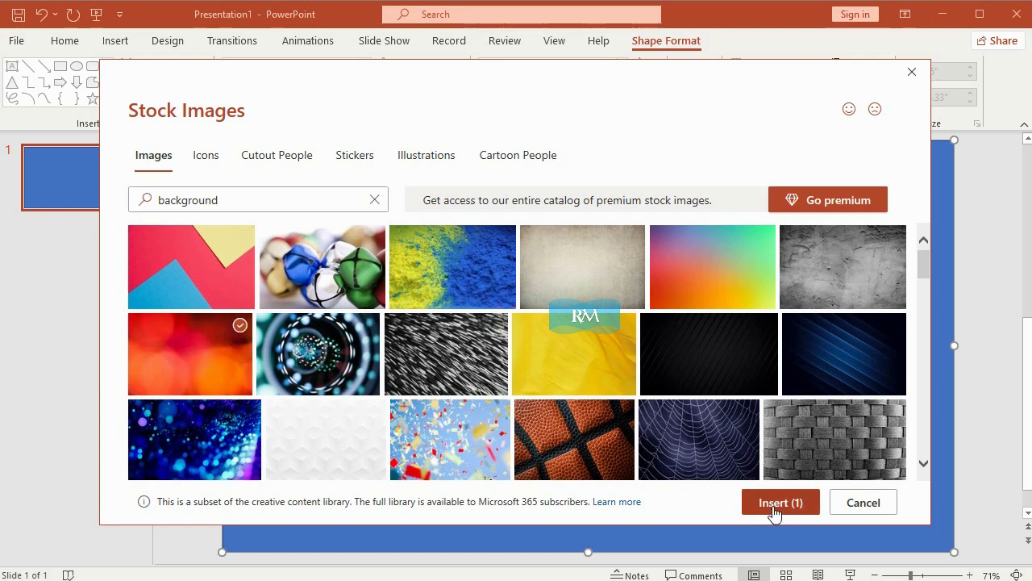
left_click(773, 505)
- Remove the background rectangle's outline
left_click(451, 82)
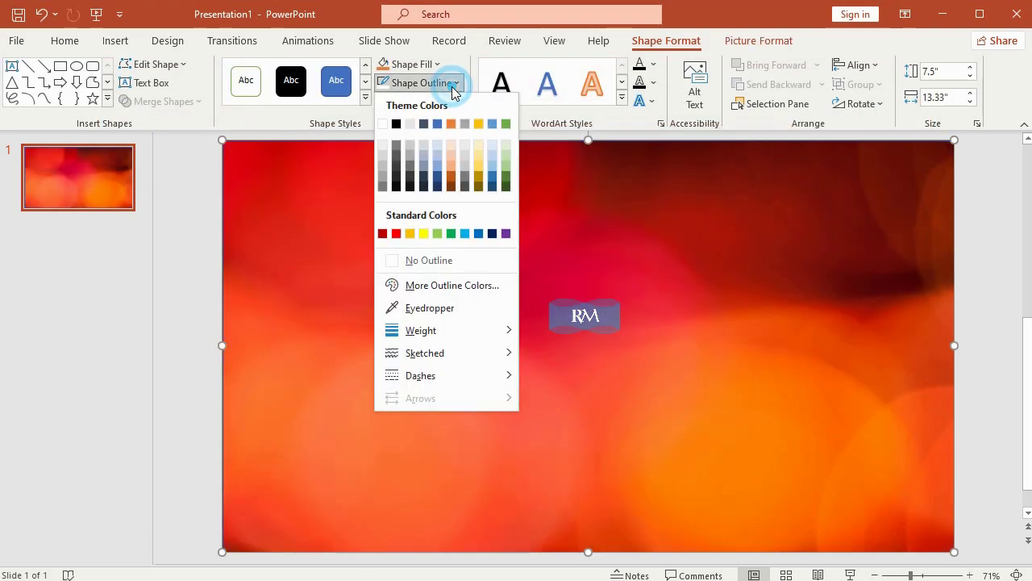
left_click(457, 264)
left_click(115, 40)
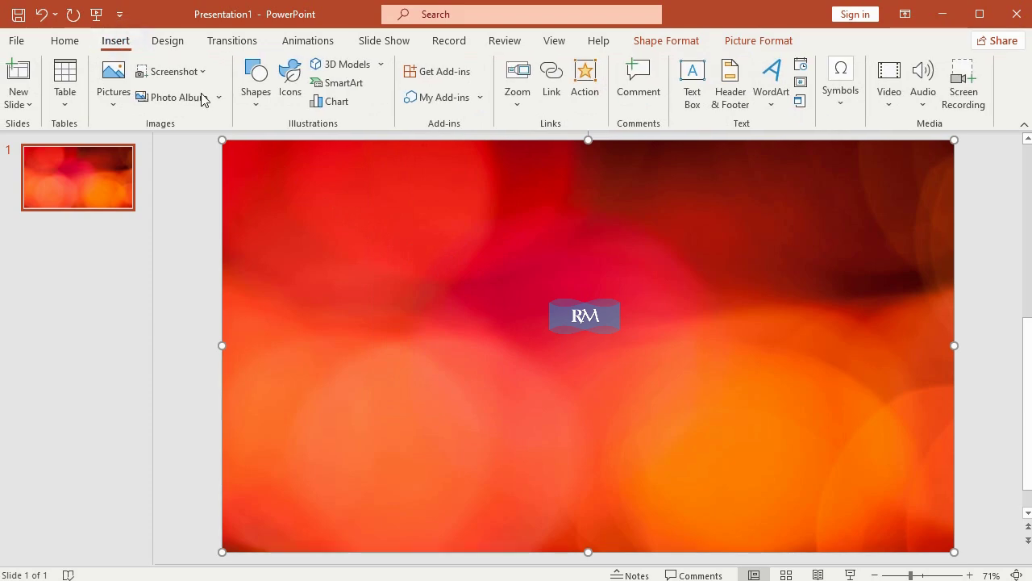
- Draw a cylinder and size it 3.47" high by 9.47" wide
left_click(251, 100)
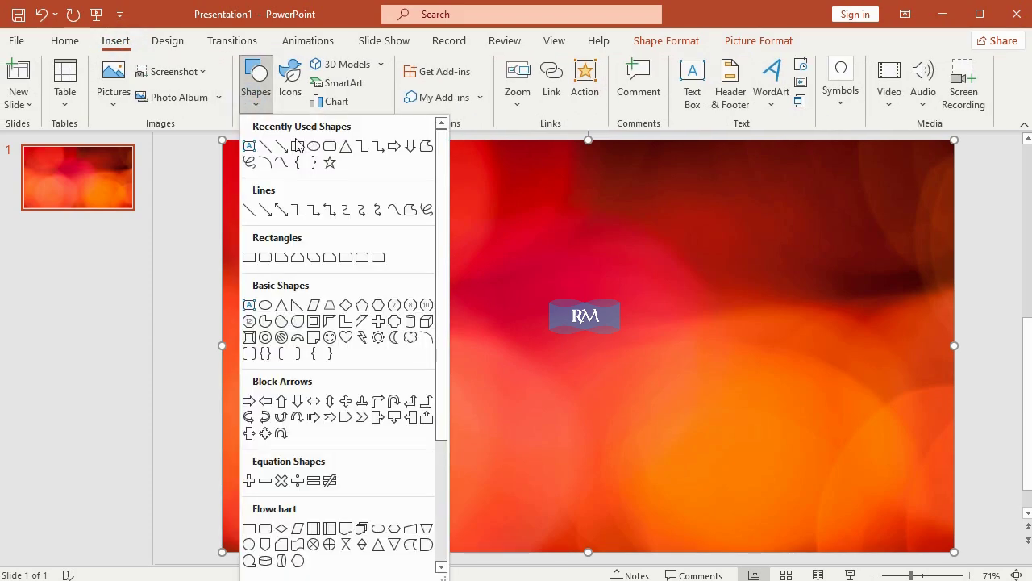
left_click(412, 321)
left_click_drag(376, 279, 524, 383)
type("3.47")
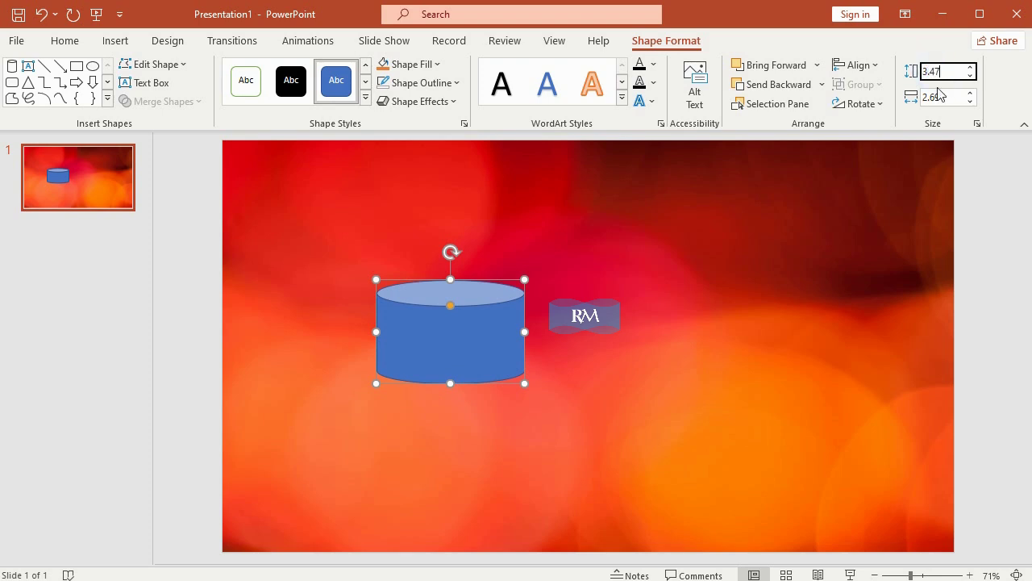
key("Tab")
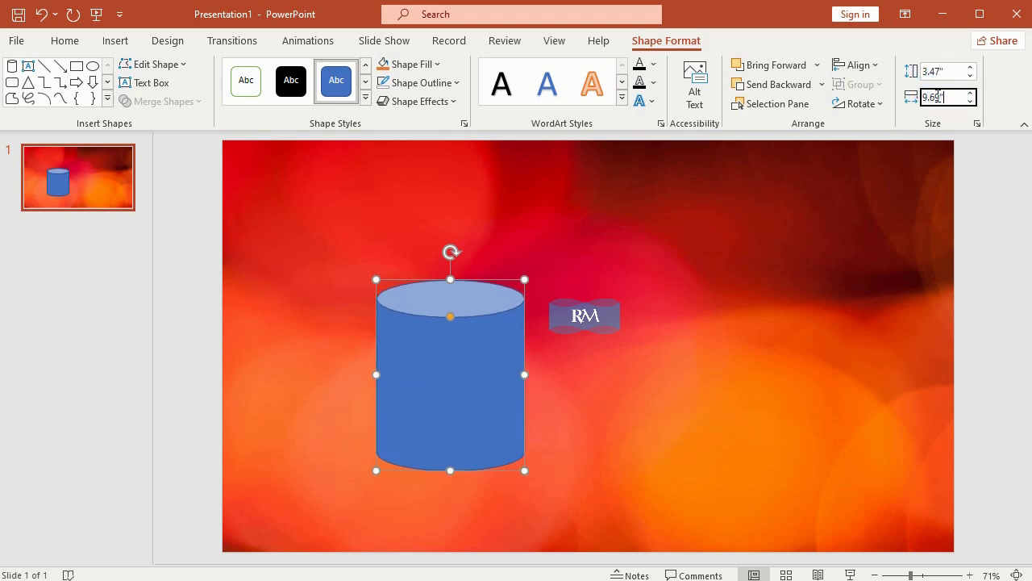
type("9.47")
key("Return")
- Move the cylinder into the slide's lower half and deepen its top ellipse
left_click_drag(670, 371, 618, 420)
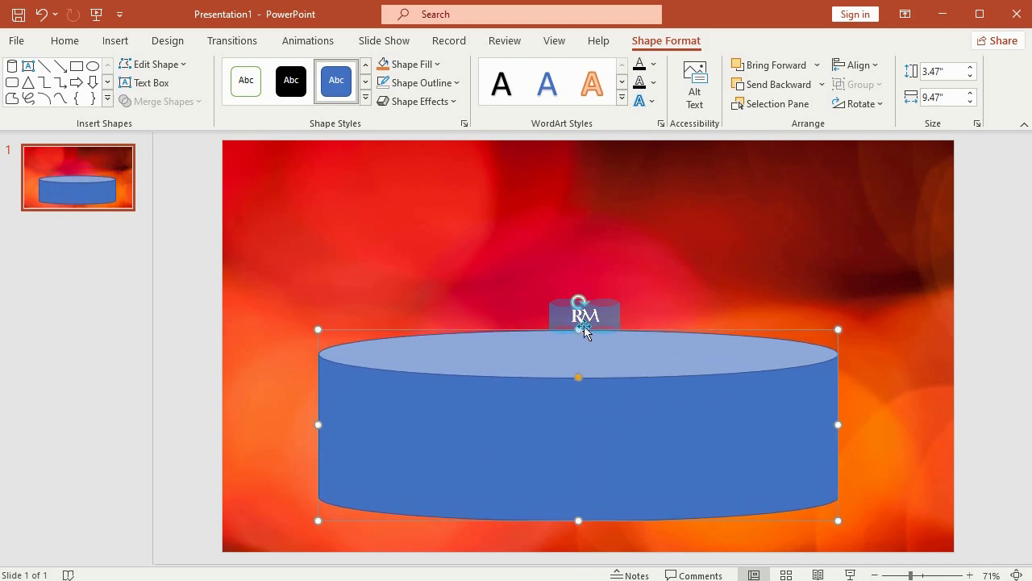
left_click_drag(578, 377, 597, 412)
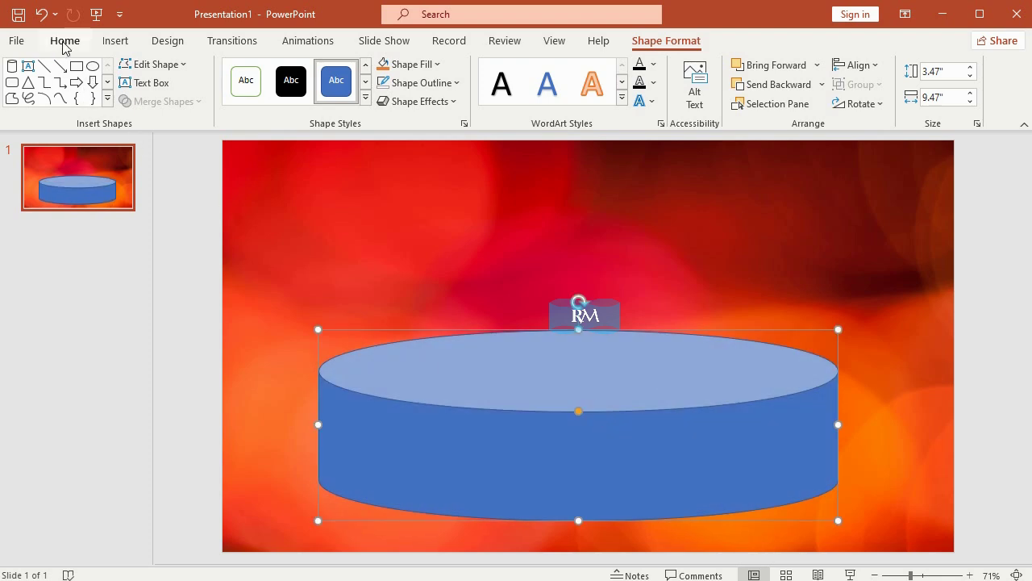
left_click(121, 44)
left_click(256, 81)
- Draw a second cylinder sized 3.43" by 7.81" and move it onto the bottom tier
left_click(411, 324)
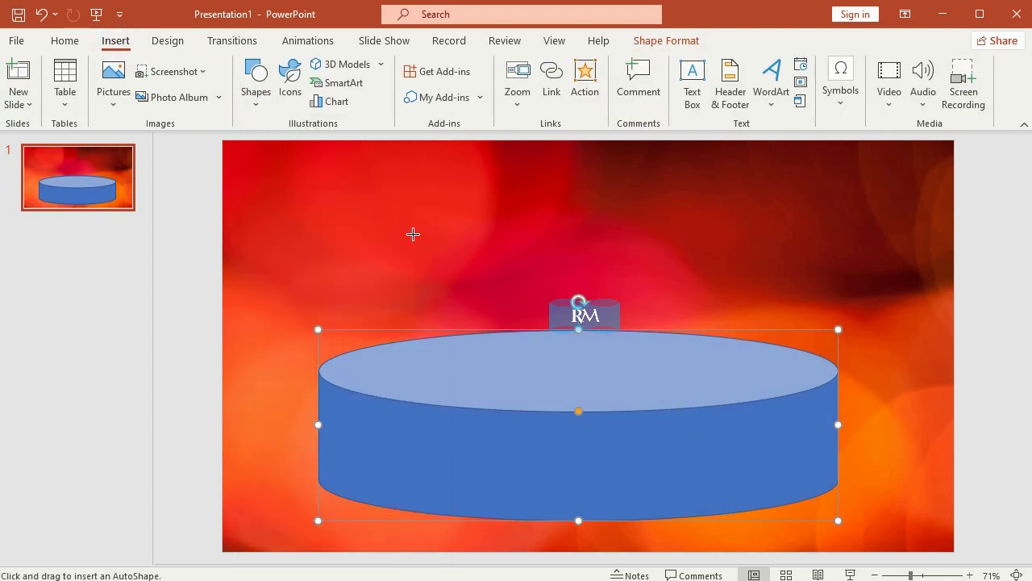
mouse_move(391, 216)
left_mouse_down()
mouse_move(560, 376)
mouse_move(587, 391)
left_mouse_up()
left_click(925, 72)
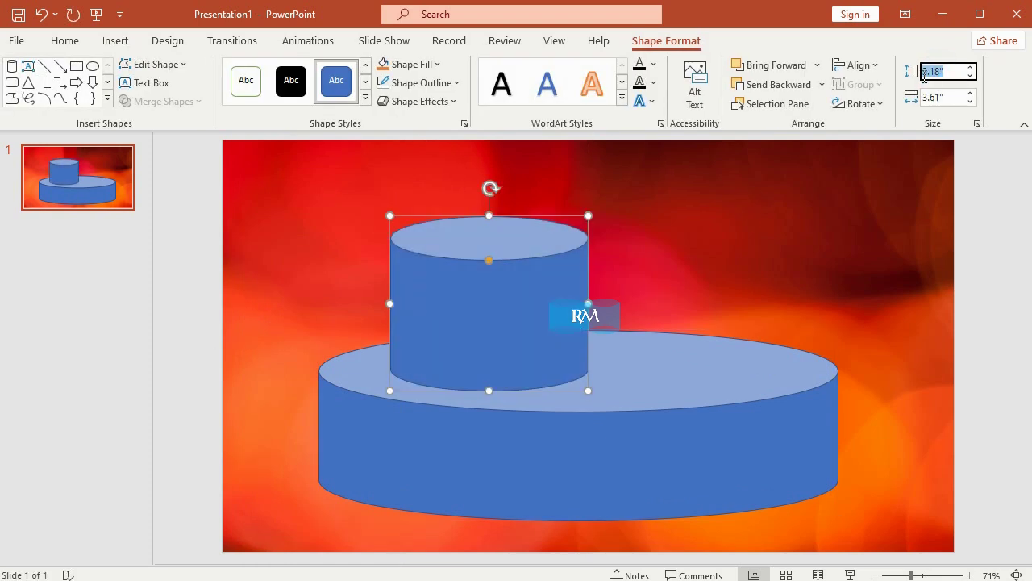
left_click(931, 71)
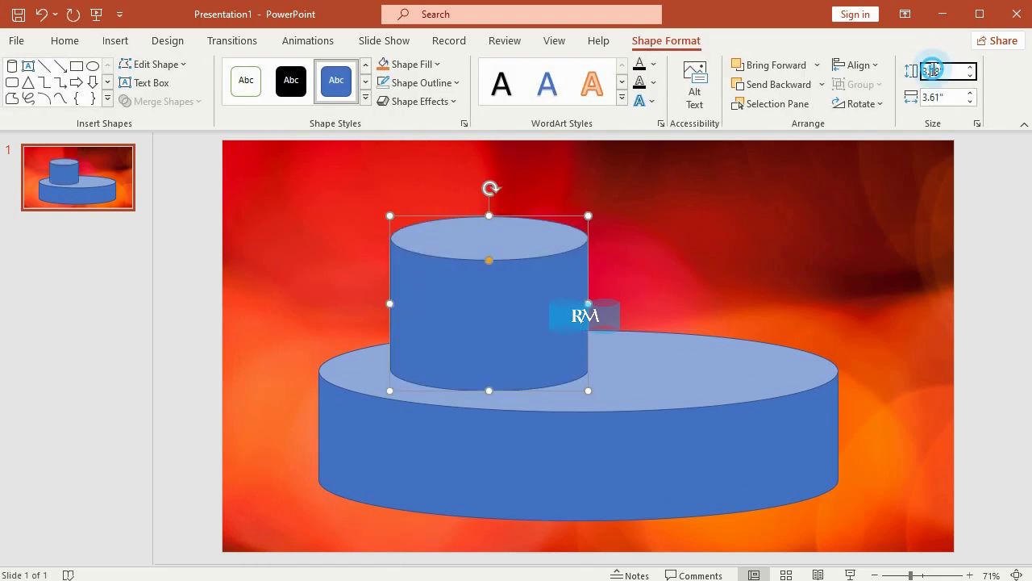
type("3.43")
left_click(927, 96)
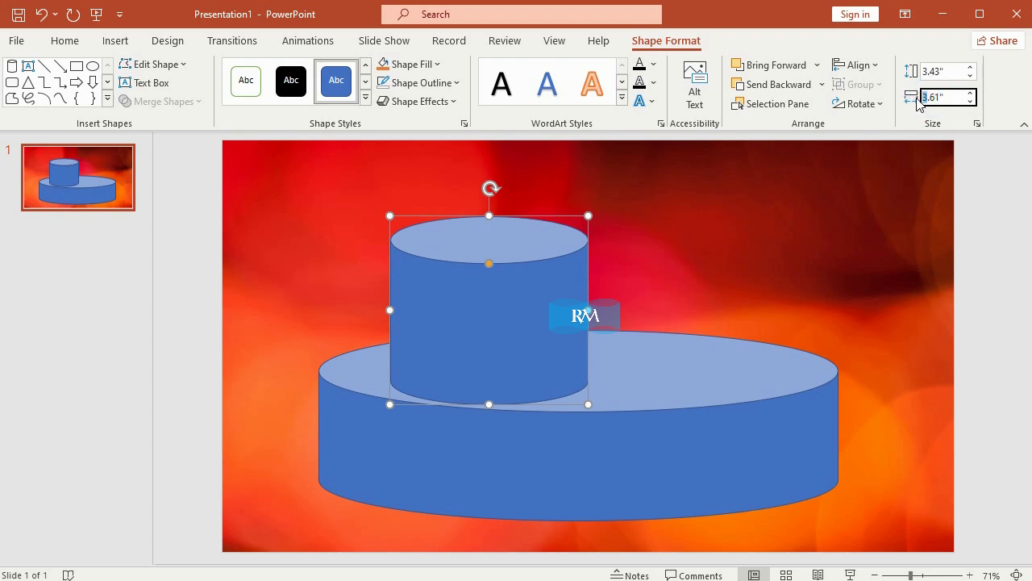
left_click(948, 176)
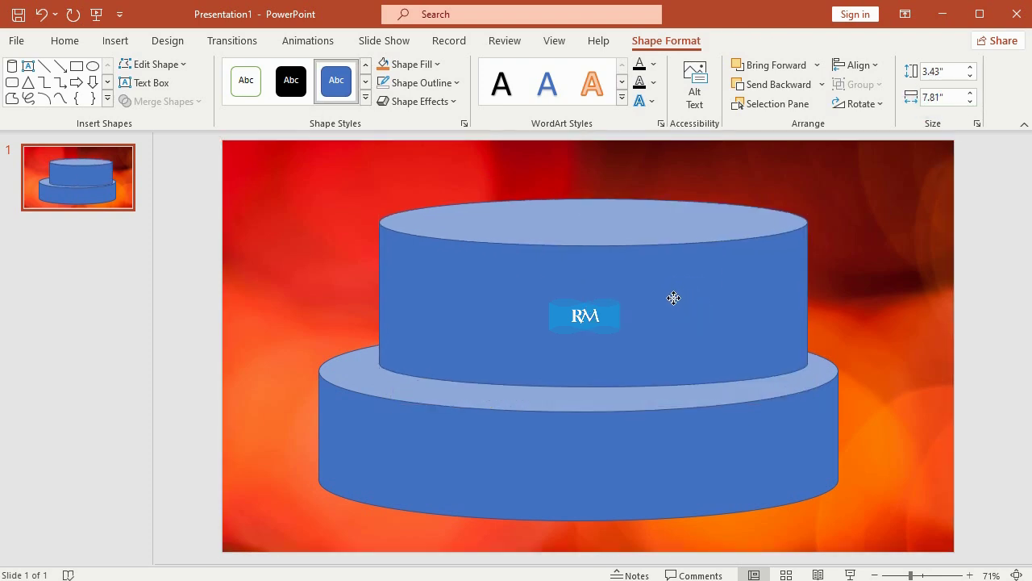
left_click_drag(612, 283, 613, 282)
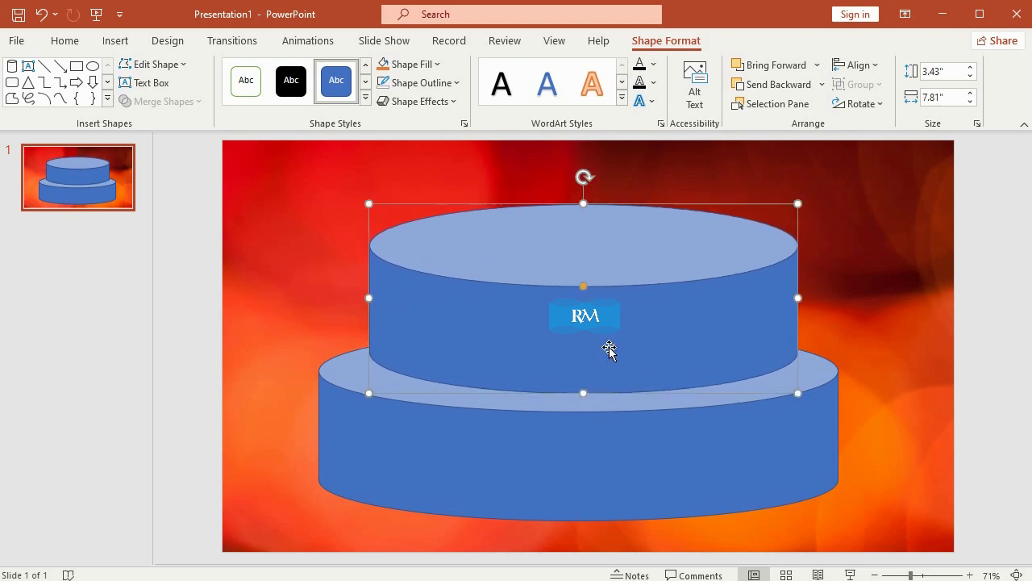
- Adjust both tiers' top ellipses and shorten the second tier to 2.82", settled on the base
left_click(612, 410)
mouse_move(577, 414)
left_mouse_down()
mouse_move(587, 436)
mouse_move(578, 426)
left_mouse_up()
left_click(588, 285)
left_click_drag(584, 285, 576, 272)
left_click_drag(672, 301, 671, 309)
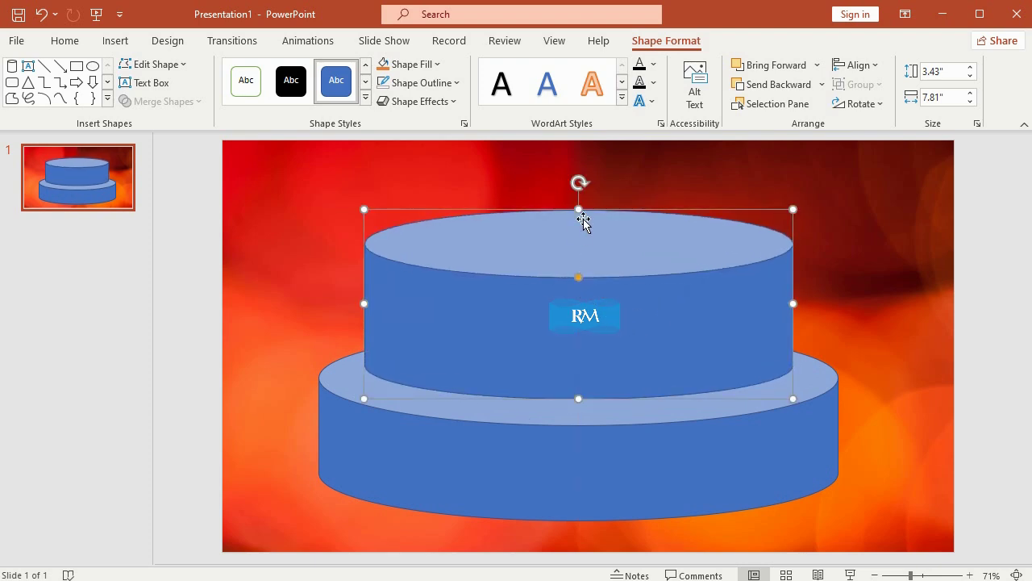
left_click_drag(579, 209, 582, 243)
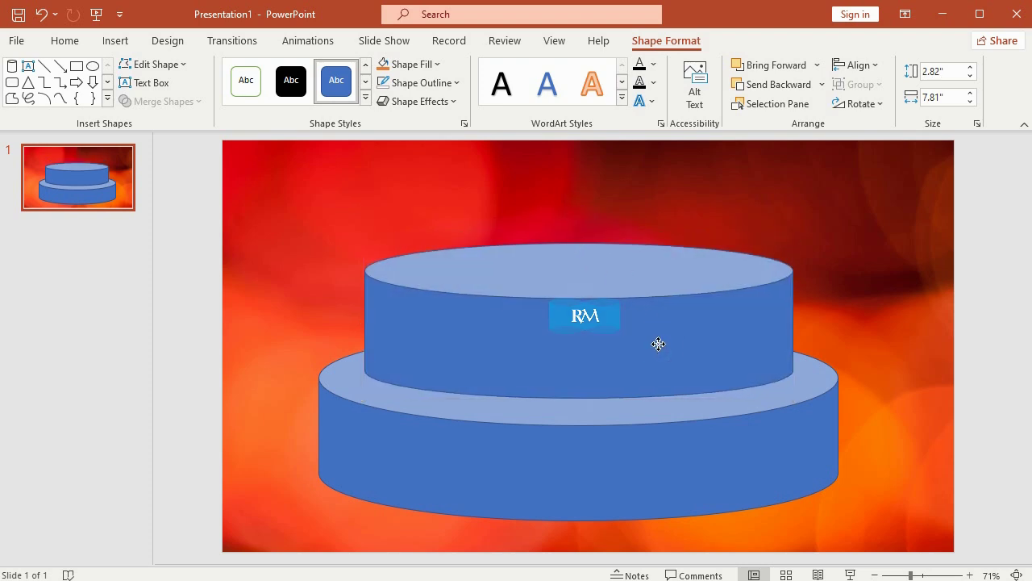
left_click_drag(659, 344, 654, 342)
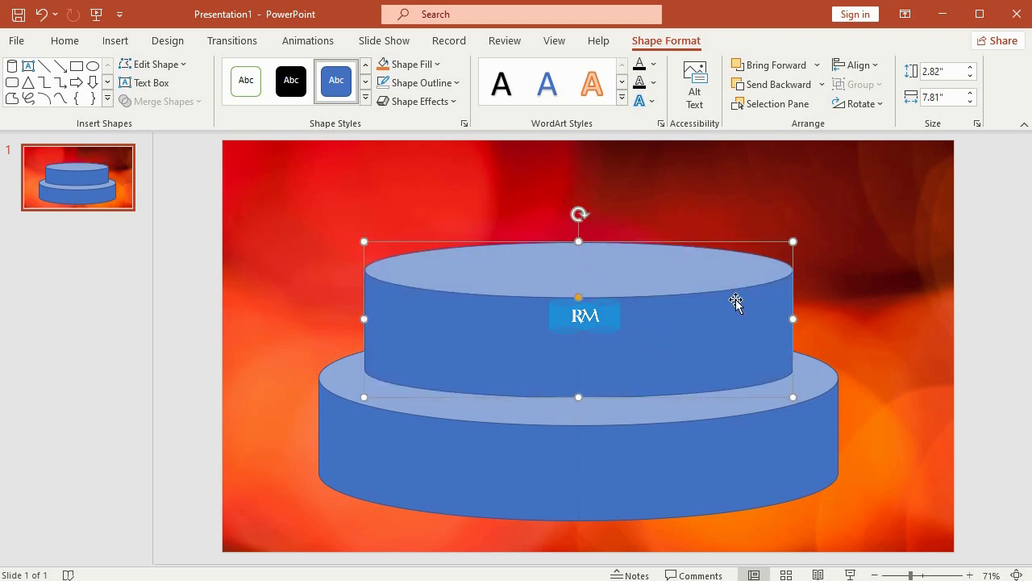
left_click(976, 310)
left_click(116, 40)
left_click(256, 81)
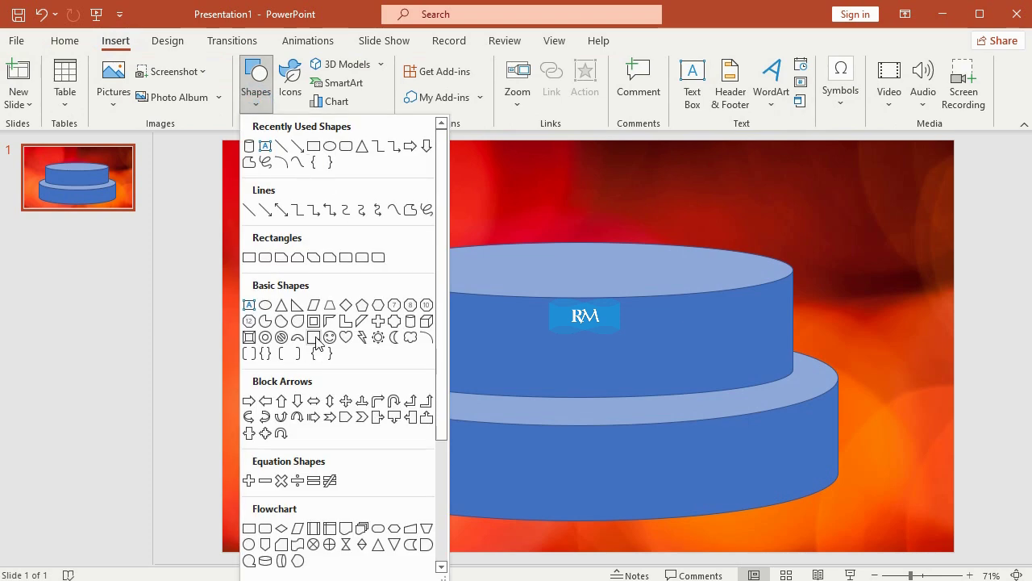
- Draw a third cylinder sized 1.96" by 5.94" and centre it over the middle tier
left_click(412, 323)
left_click_drag(442, 180, 626, 299)
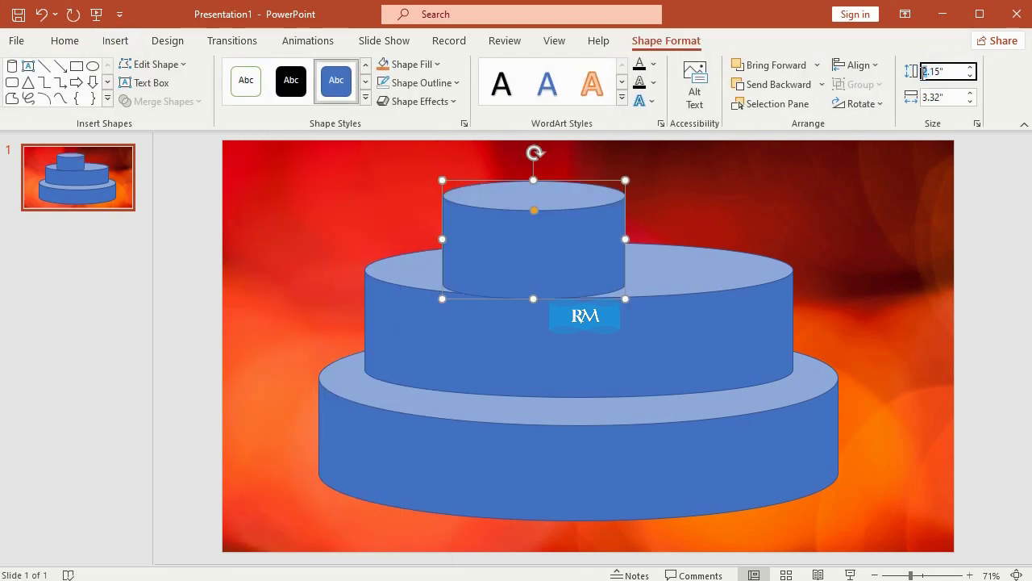
double_click(949, 79)
type("1.96")
left_click(923, 97)
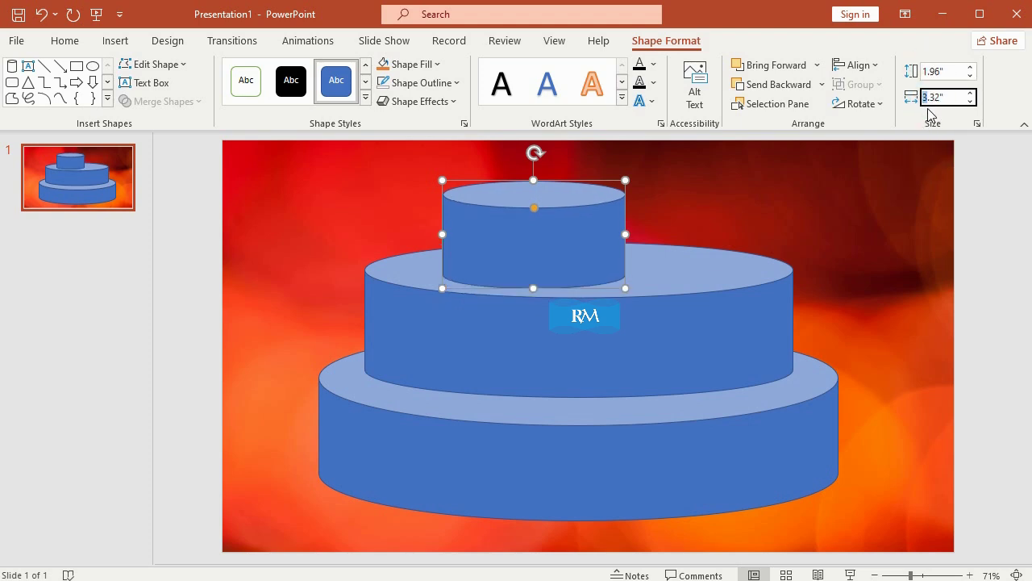
type("5.94")
key("Return")
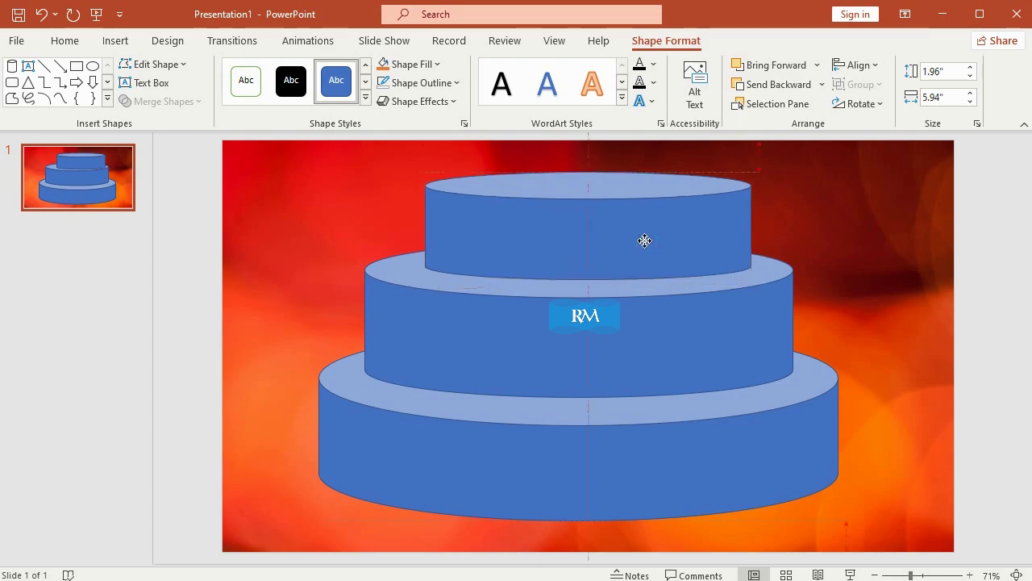
left_click_drag(666, 246, 637, 233)
- Adjust the top tier's ellipse, then shift all three tiers slightly right and down
left_click_drag(577, 198, 573, 196)
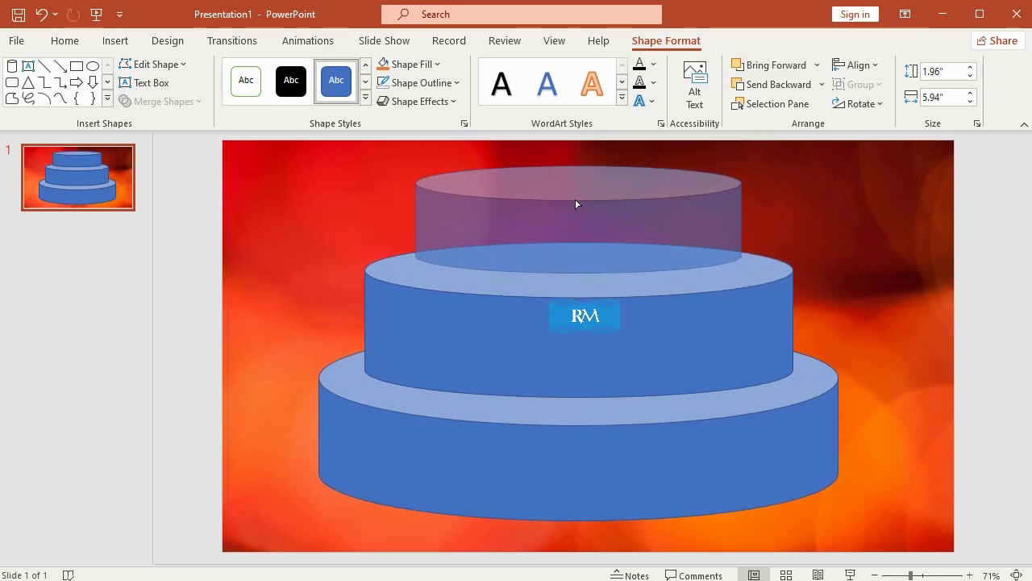
left_click_drag(976, 529, 324, 330)
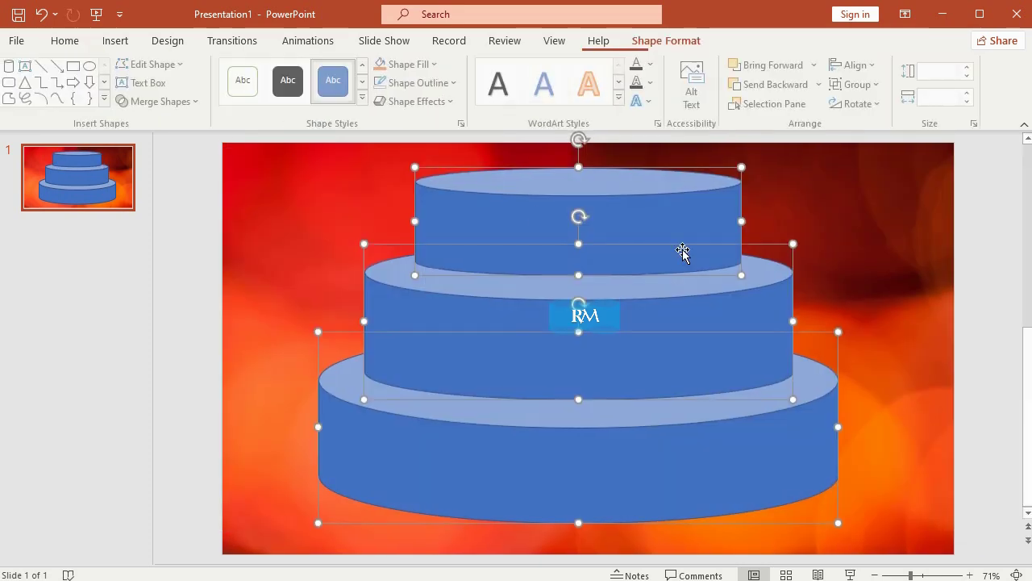
left_click_drag(673, 223, 682, 232)
left_click(986, 310)
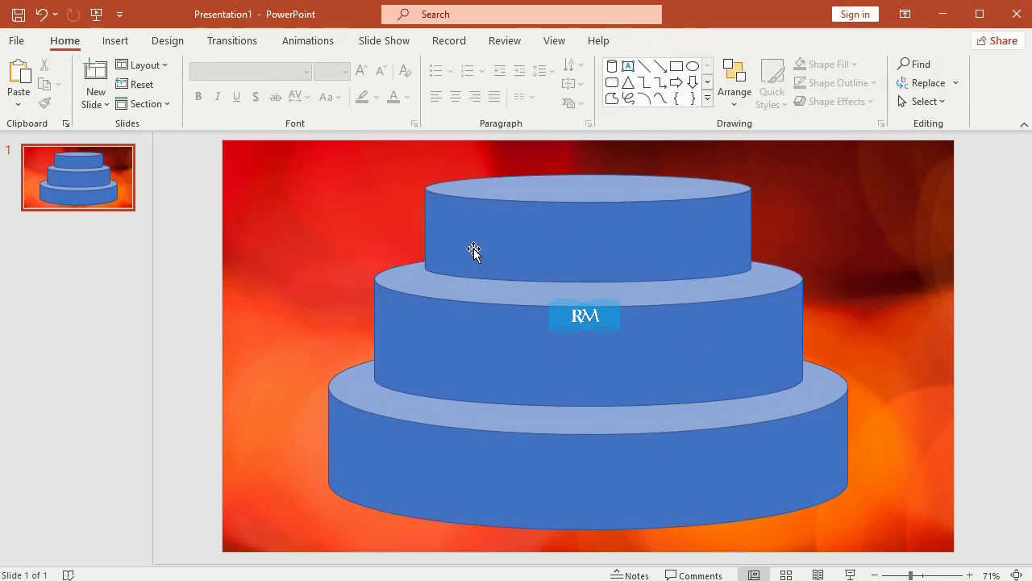
left_click(116, 41)
- Draw a white, outline-free oval across the bottom tier's top
left_click(254, 85)
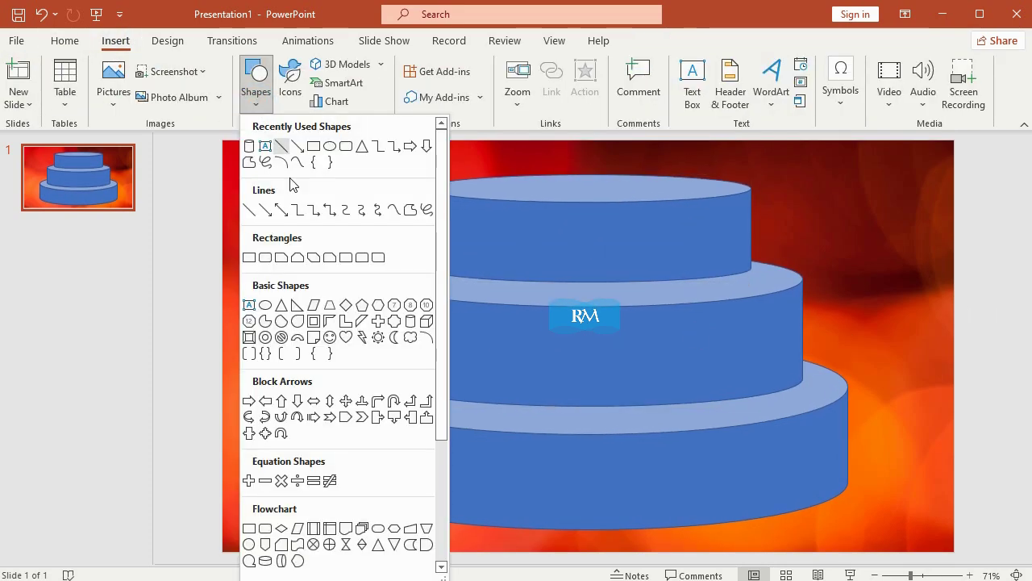
left_click(267, 308)
left_click_drag(353, 348, 844, 425)
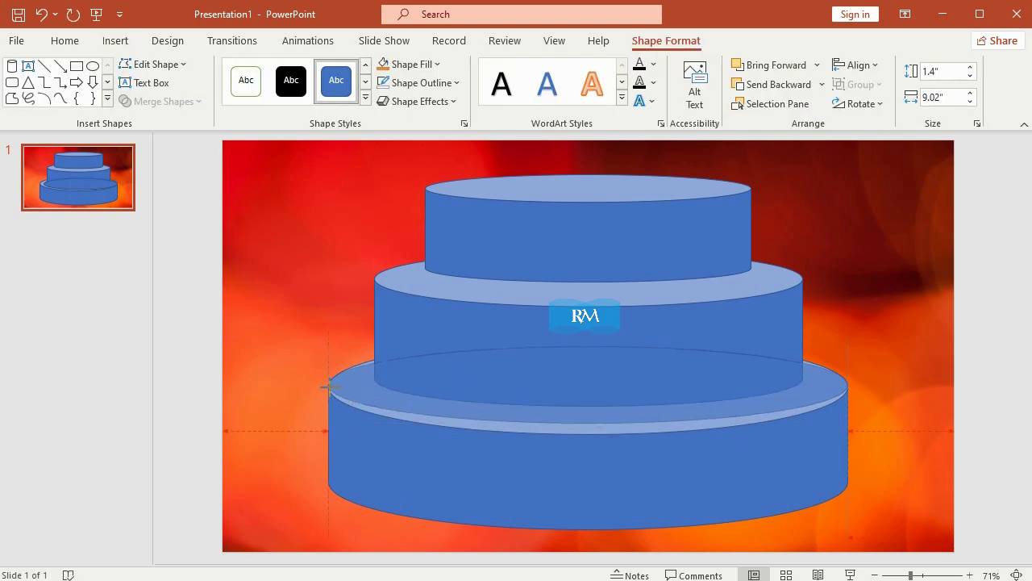
mouse_move(586, 347)
left_mouse_down()
mouse_move(585, 367)
mouse_move(582, 338)
left_mouse_up()
left_click_drag(588, 422, 587, 436)
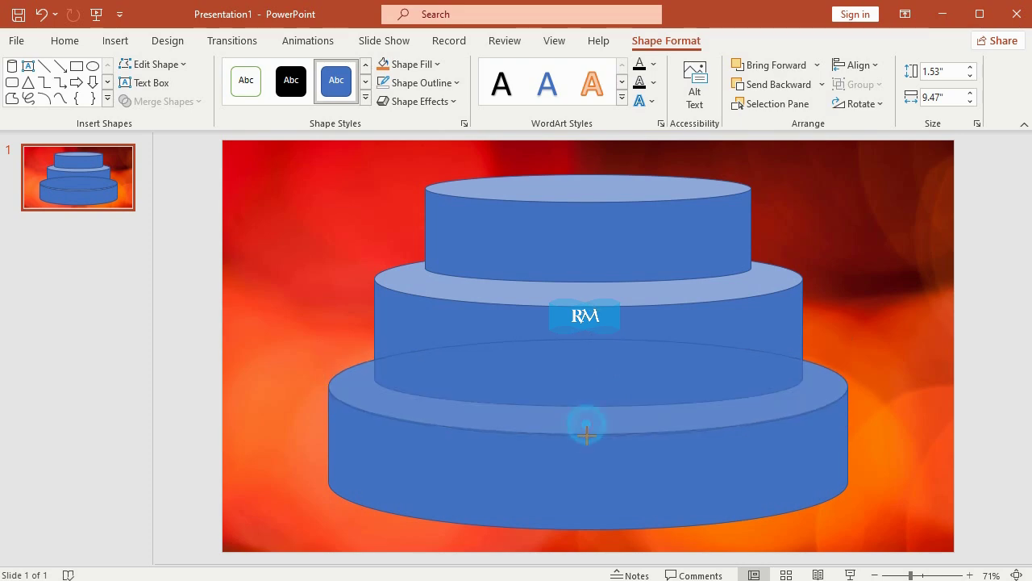
left_click(411, 64)
left_click(394, 104)
left_click(421, 84)
left_click(449, 260)
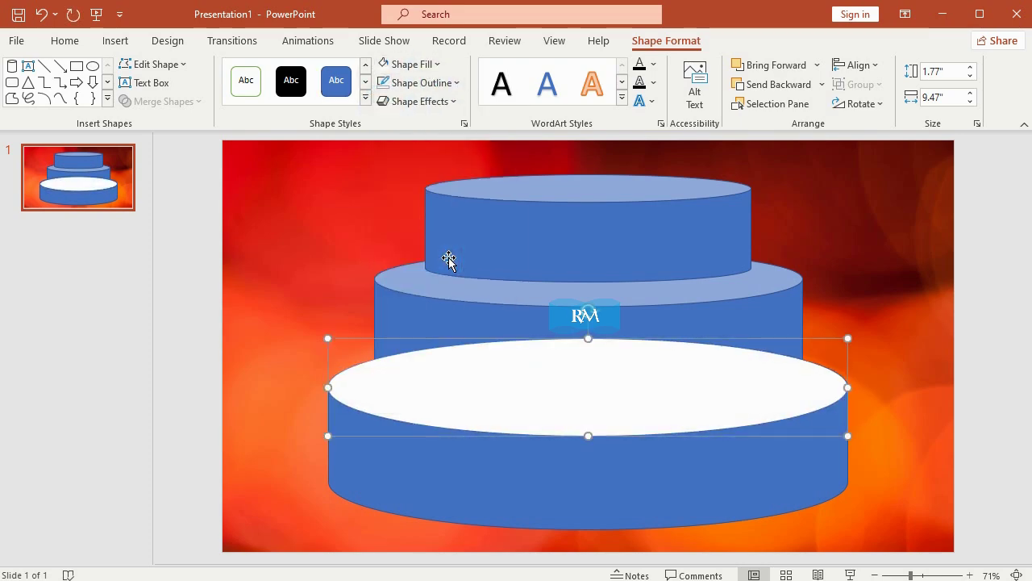
left_click(967, 332)
- Bring the middle and top tiers in front of the white oval
left_click(610, 285)
left_click(679, 225)
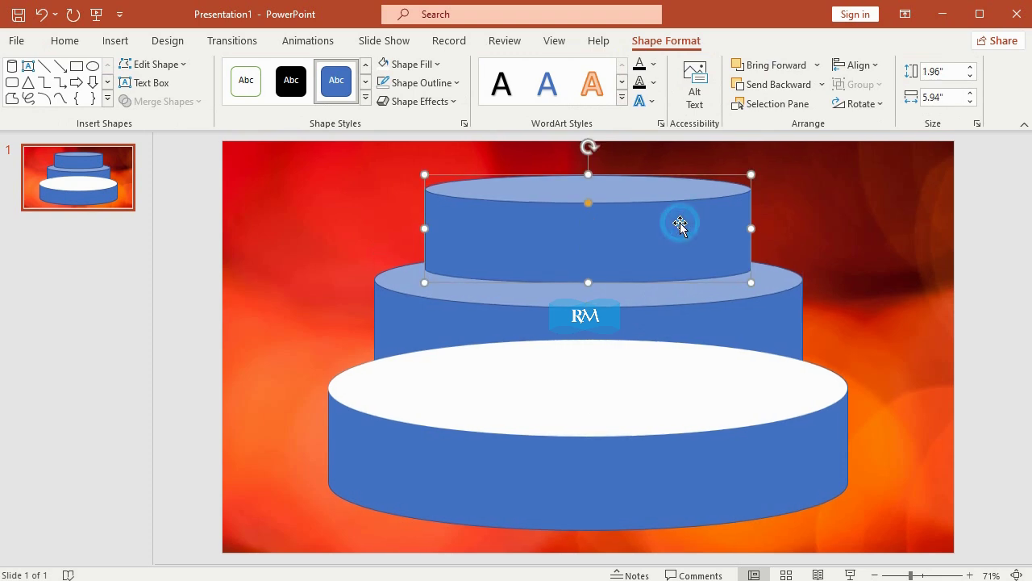
left_click(456, 302, "shift")
right_click(553, 202)
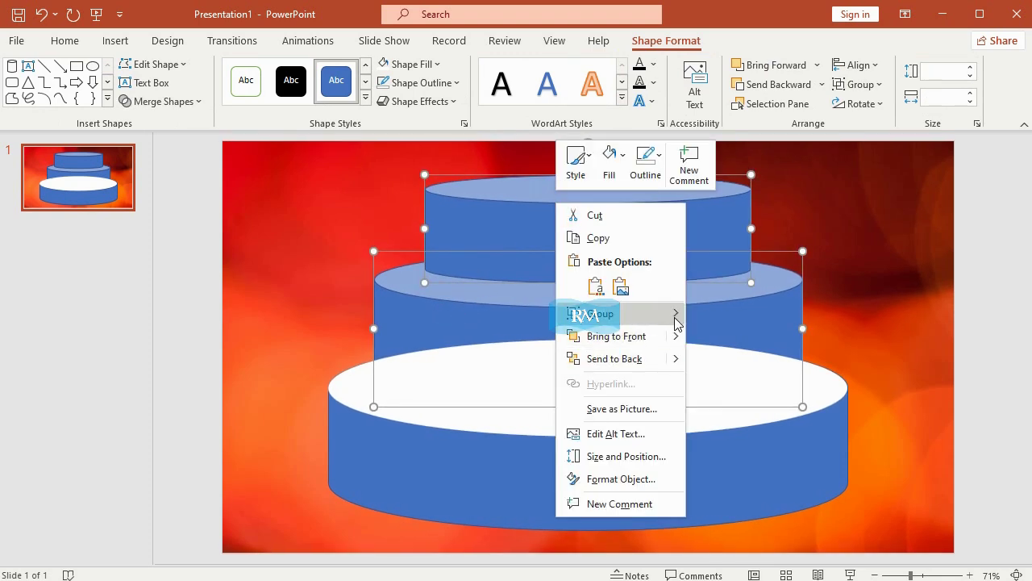
mouse_move(689, 343)
left_click(743, 338)
left_click(997, 334)
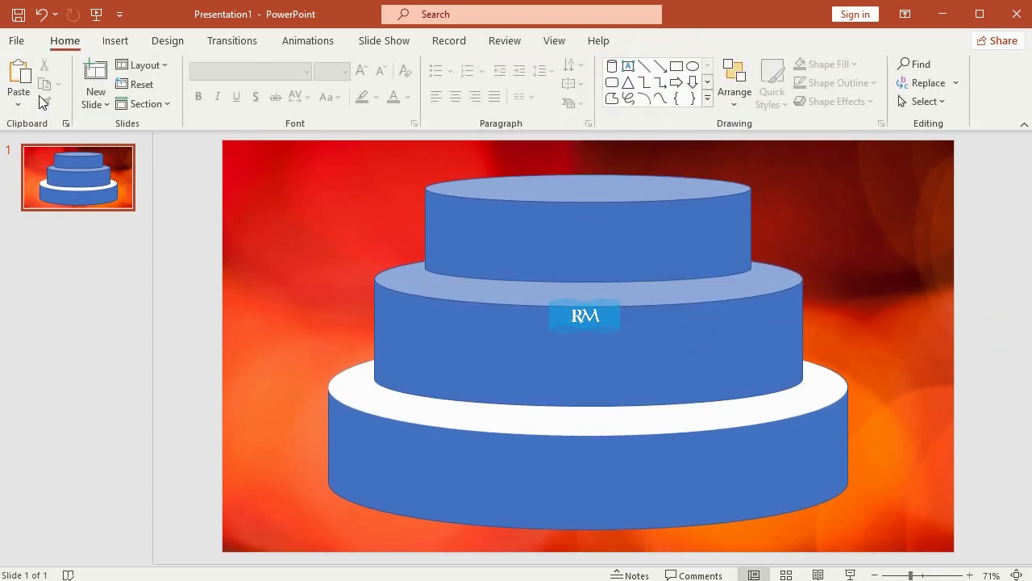
- Draw a white, outline-free oval over the middle tier's top
left_click(98, 49)
left_click(255, 95)
left_click(266, 302)
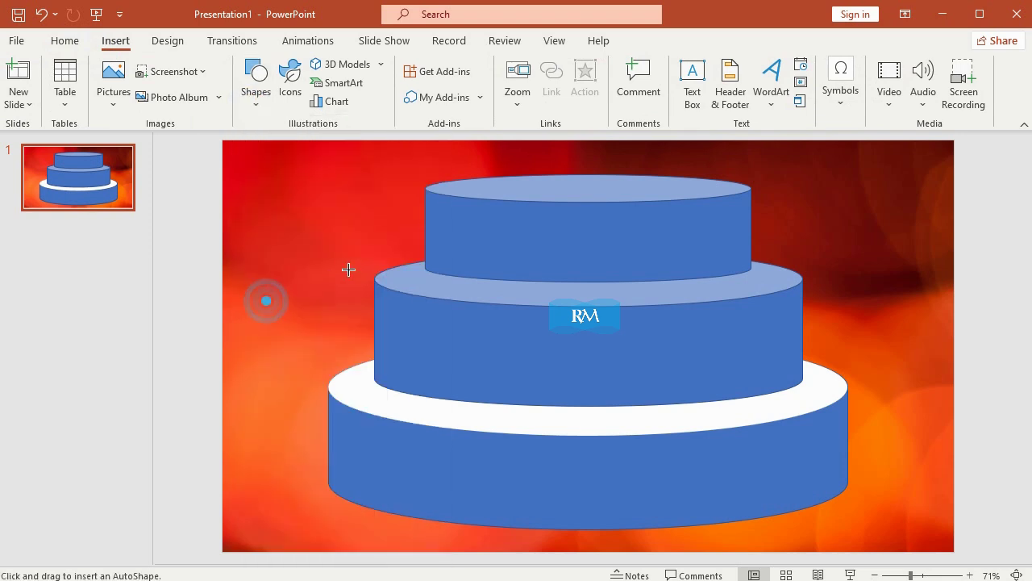
left_click_drag(389, 258, 803, 294)
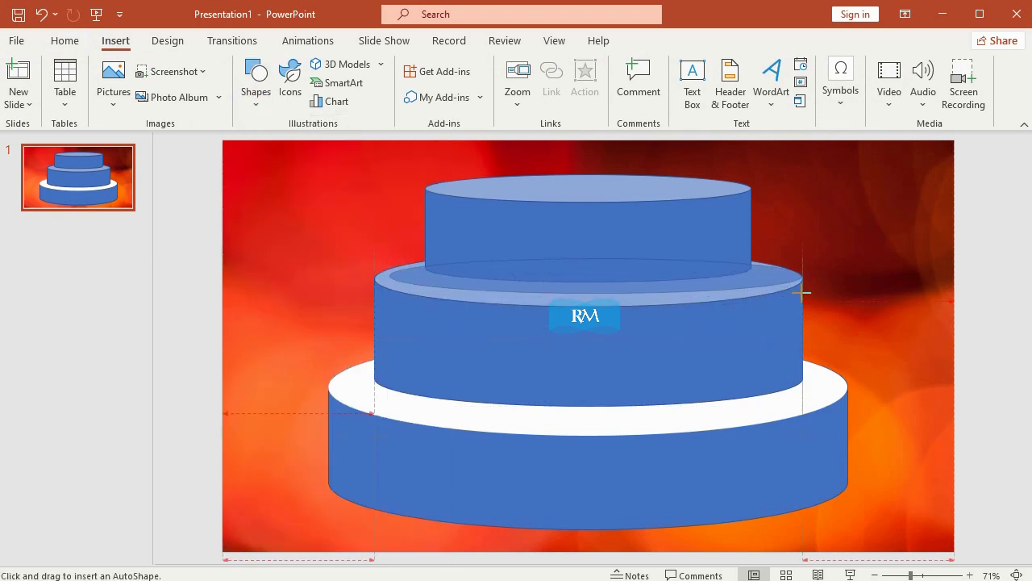
key("ctrl+z")
key("ctrl+y")
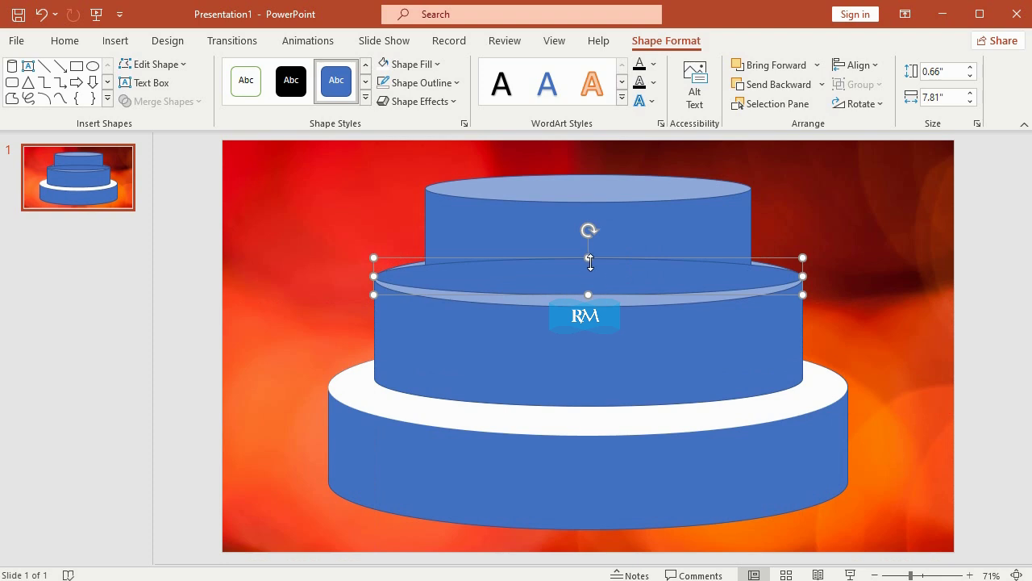
key("ctrl+z")
key("ctrl+y")
key("ctrl+y")
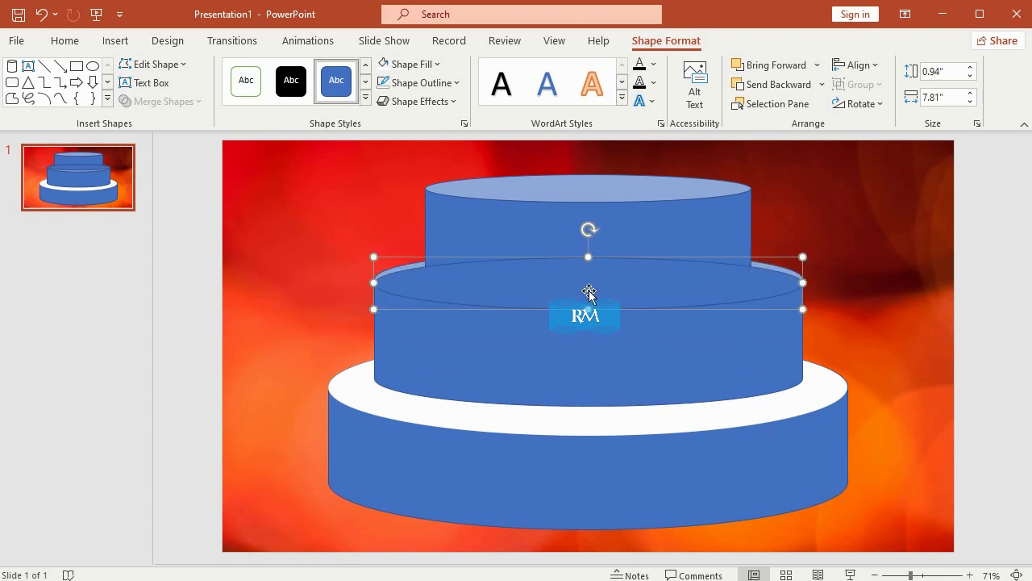
left_click_drag(588, 256, 588, 251)
left_click(422, 69)
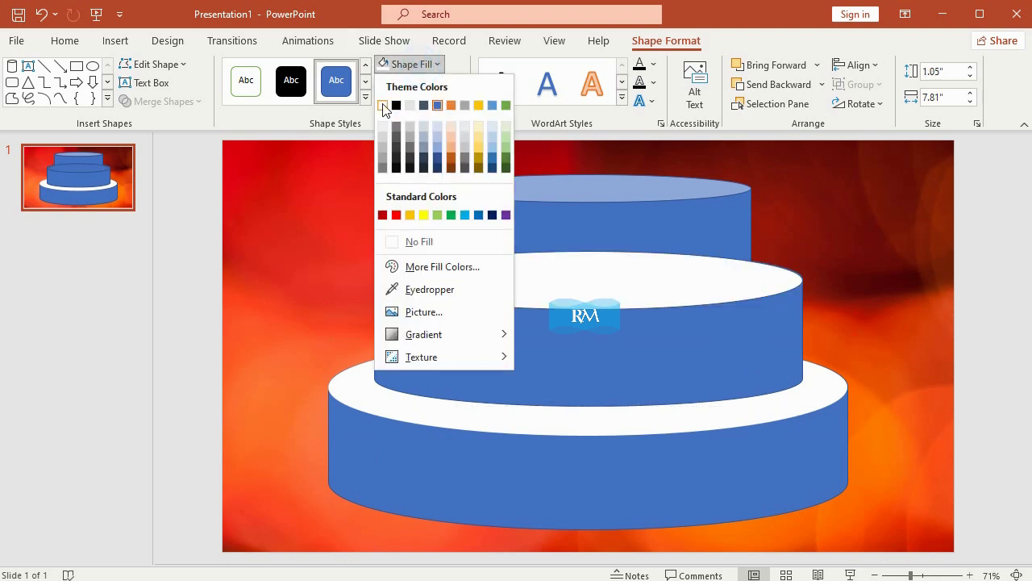
left_click(392, 108)
left_click(420, 82)
left_click(421, 258)
- Bring the top tier in front of the new white oval
right_click(733, 213)
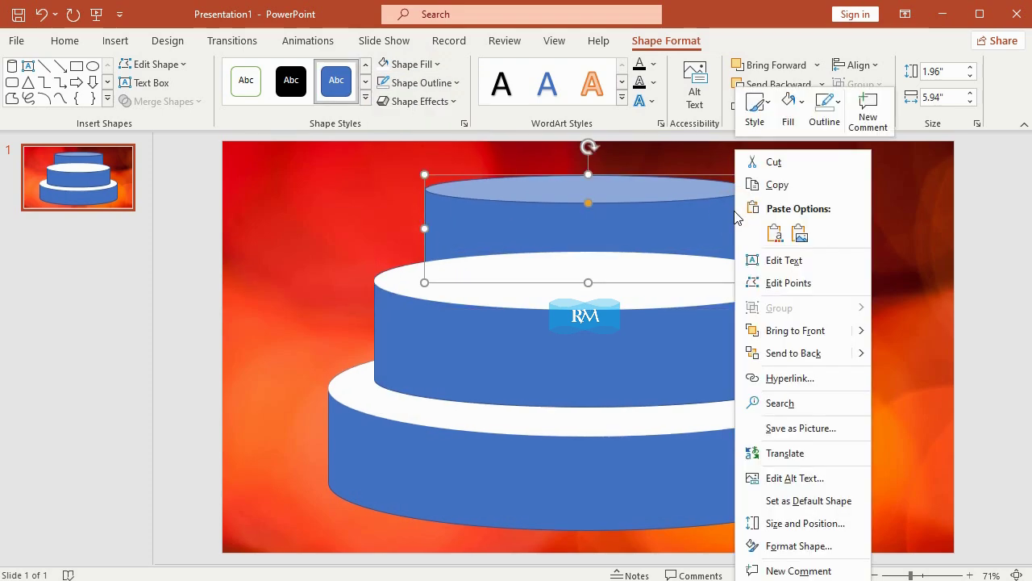
left_click(878, 331)
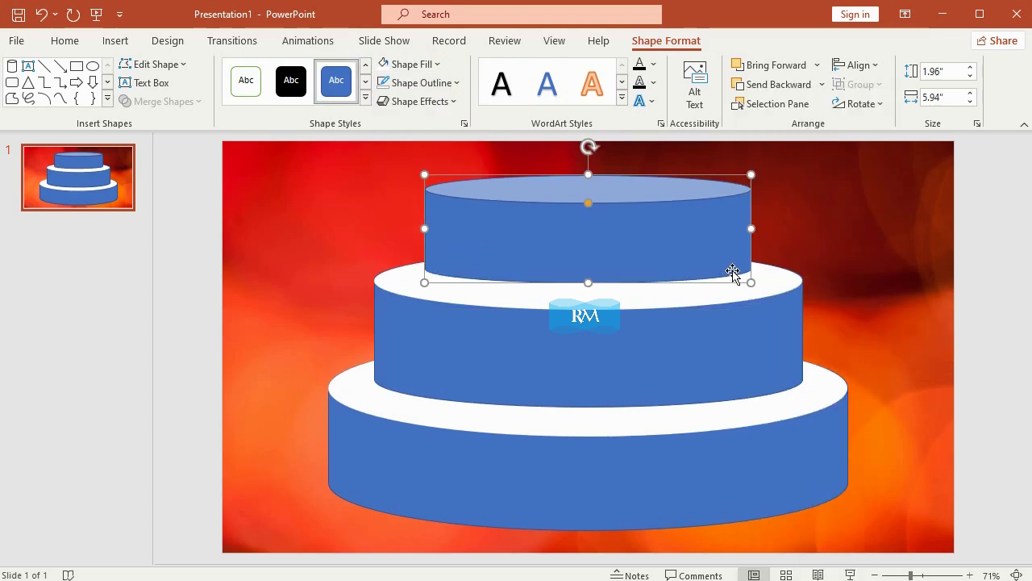
left_click(991, 237)
- Remove the middle tier's outline
left_click(436, 318)
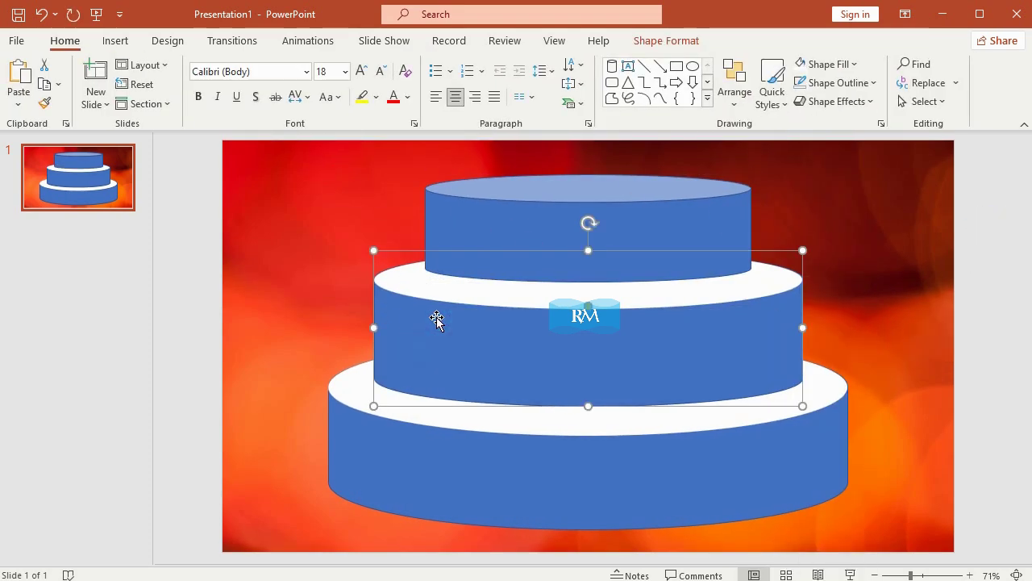
left_click(666, 42)
left_click(421, 83)
left_click(416, 255)
left_click(621, 224)
- Remove the outlines from the top and bottom tiers
left_click(424, 83)
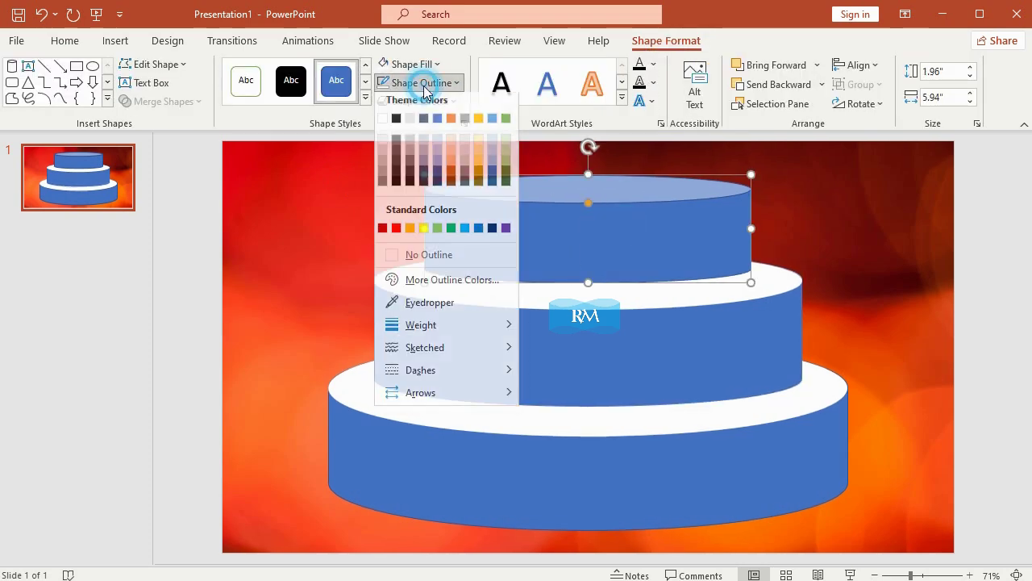
left_click(442, 261)
left_click(553, 486)
left_click(436, 83)
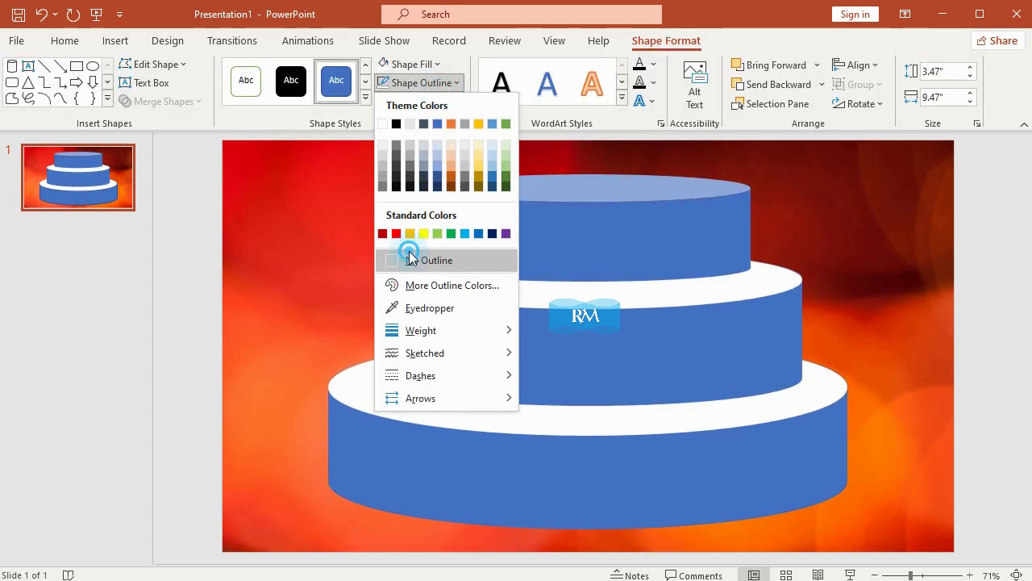
left_click(409, 257)
- Select all cake tiers and icing ovals and group them into one object
left_click_drag(168, 143, 1015, 545)
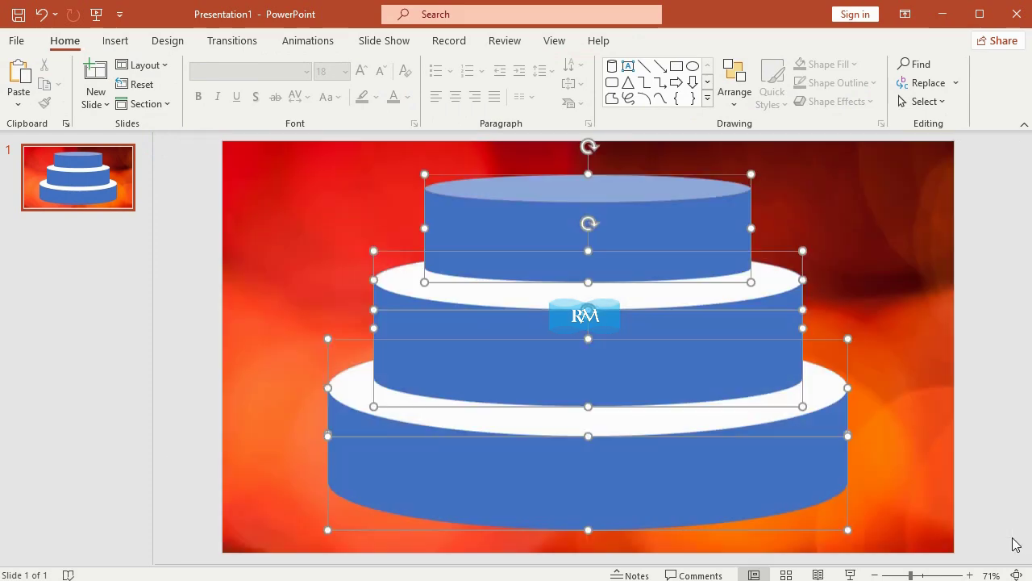
right_click(675, 238)
mouse_move(783, 342)
left_click(847, 341)
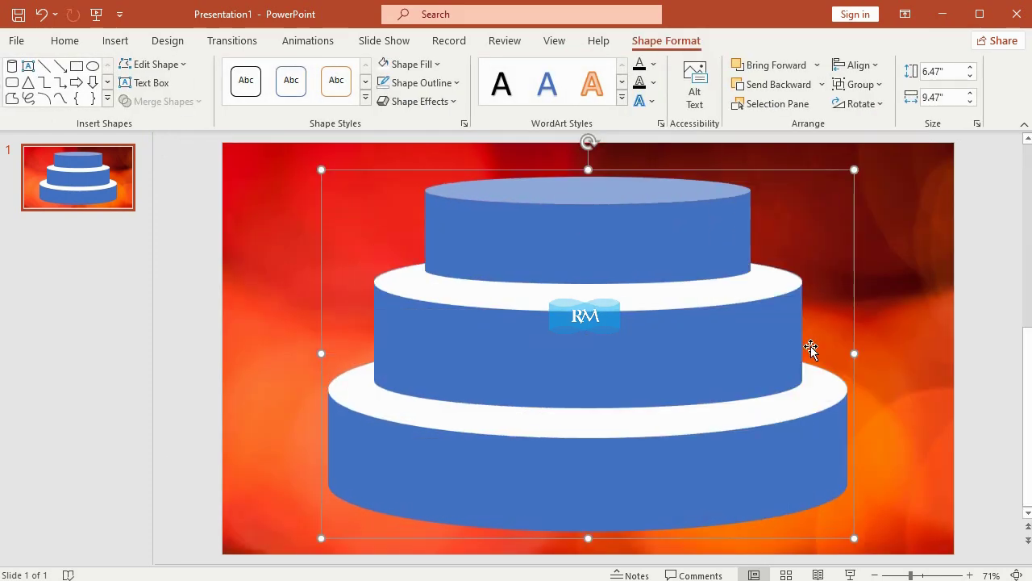
left_click(983, 283)
double_click(622, 243)
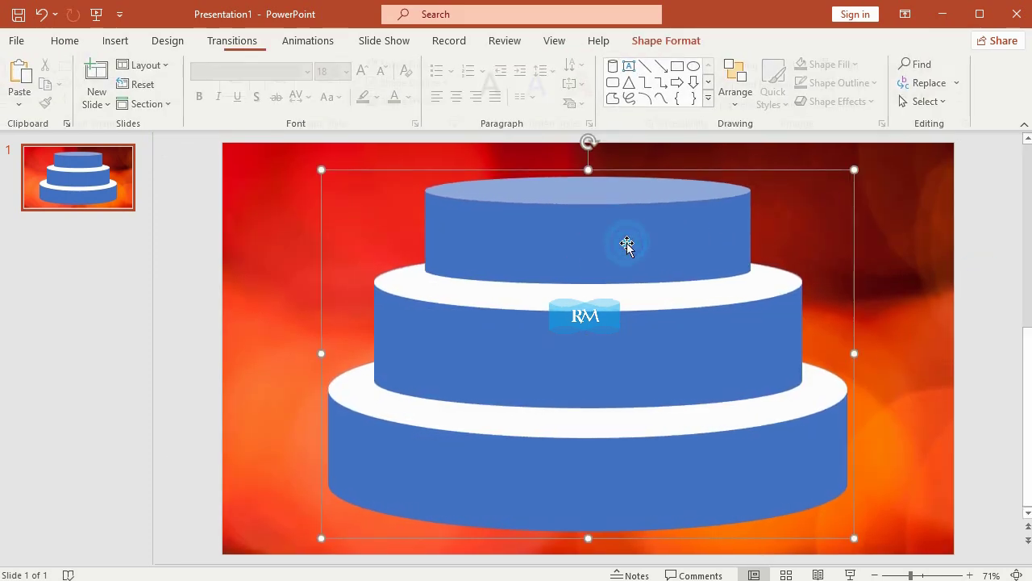
left_click(422, 64)
- Fill the grouped cake with a fireworks stock image found by searching 'FIREWORK'
left_click(422, 311)
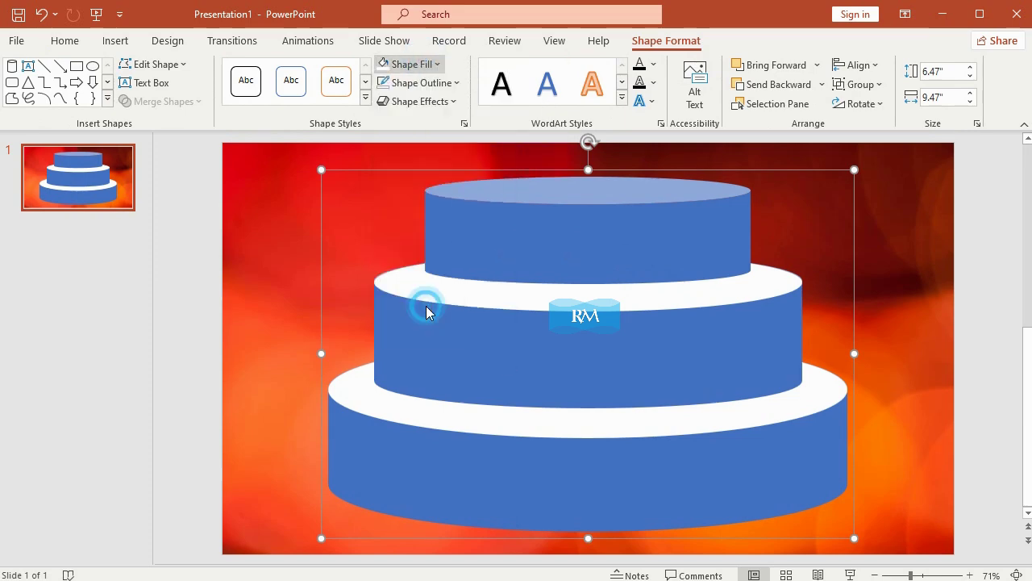
left_click(398, 305)
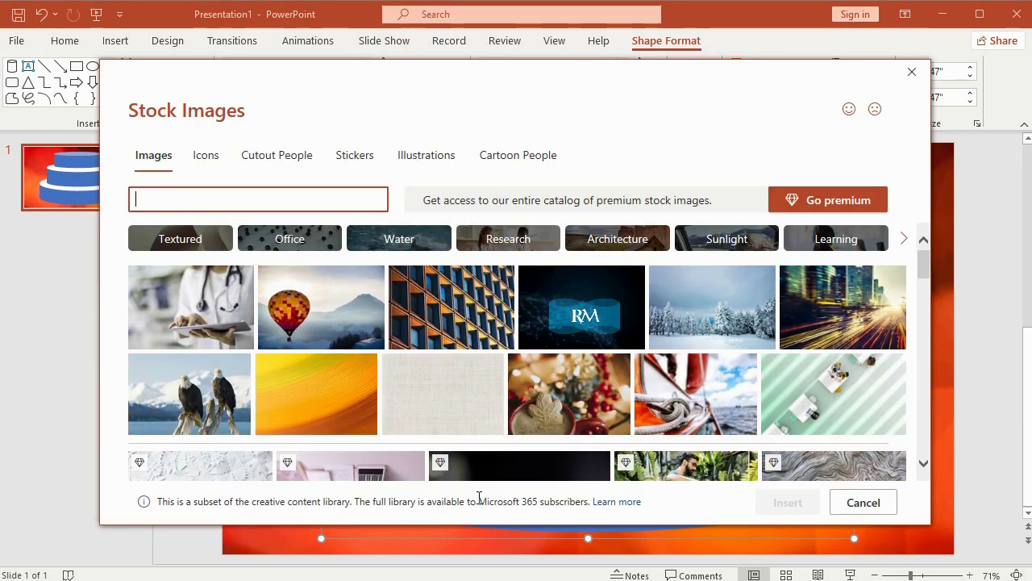
type("FIREWORK")
left_click(193, 267)
left_click(772, 494)
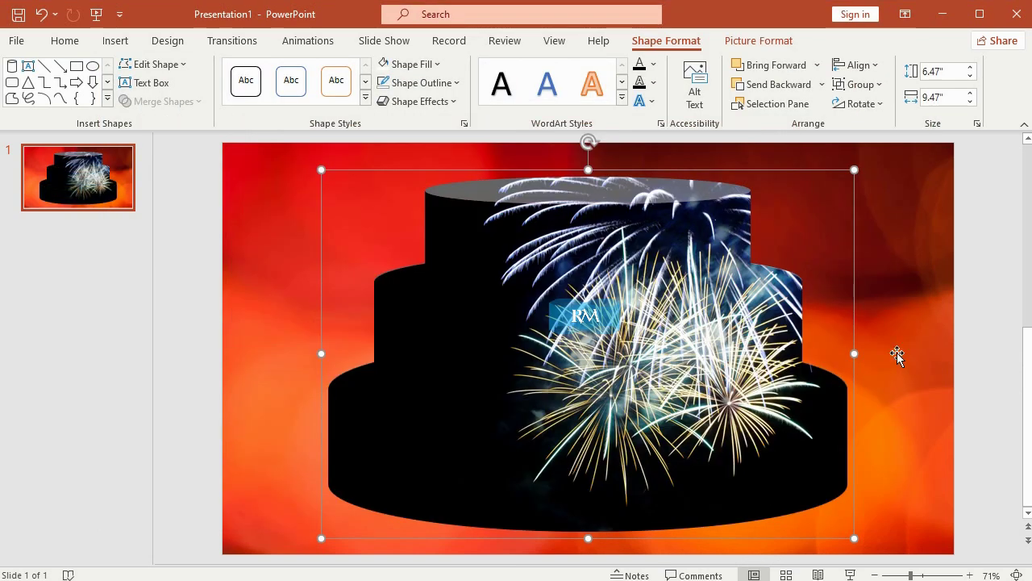
- Undo an accidental restyle and make both icing ovals white again
left_click(896, 353)
left_click(359, 399)
left_click(361, 390)
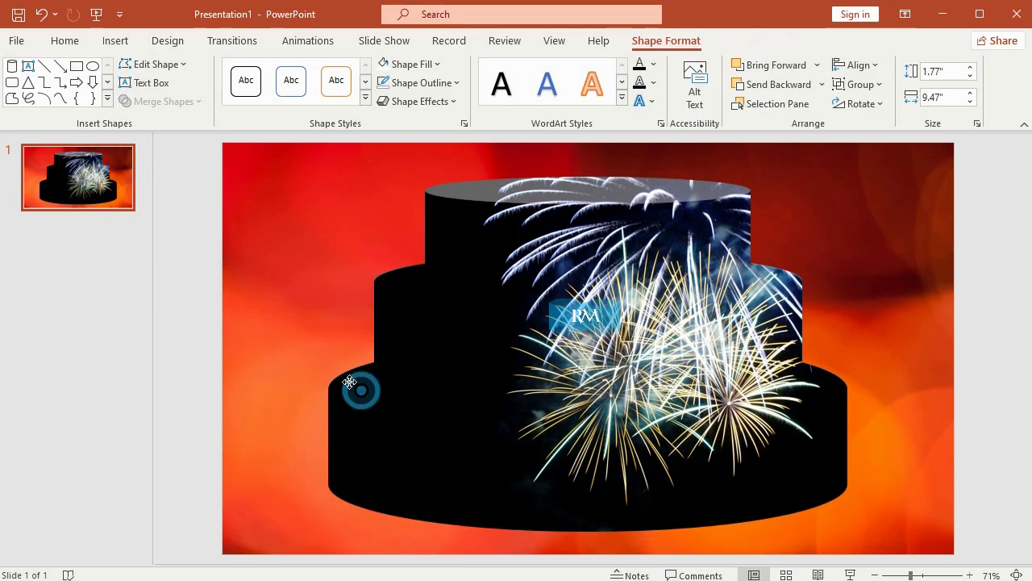
left_click_drag(349, 381, 295, 323)
left_click(42, 13)
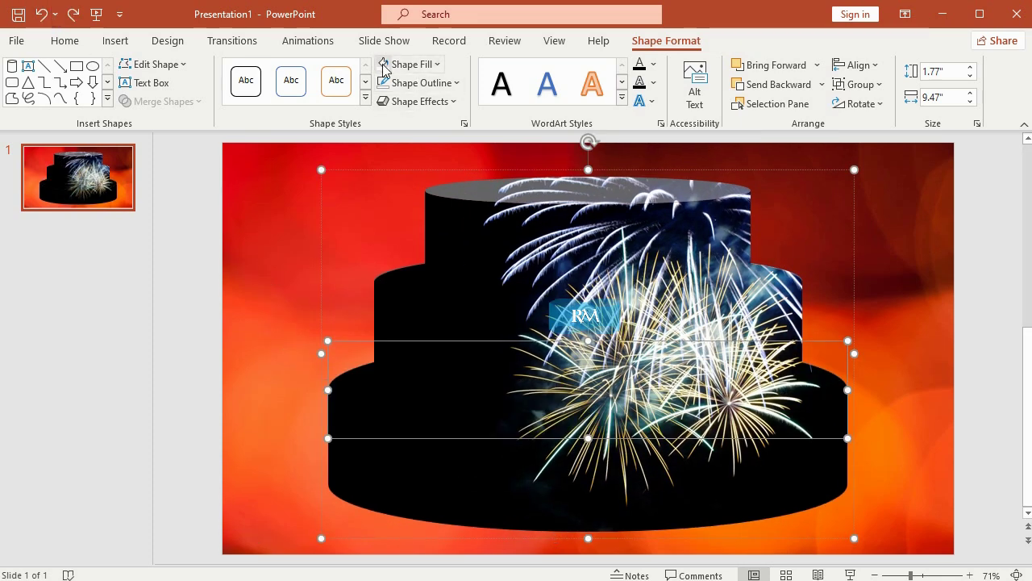
left_click(383, 71)
left_click(408, 279)
left_click(388, 65)
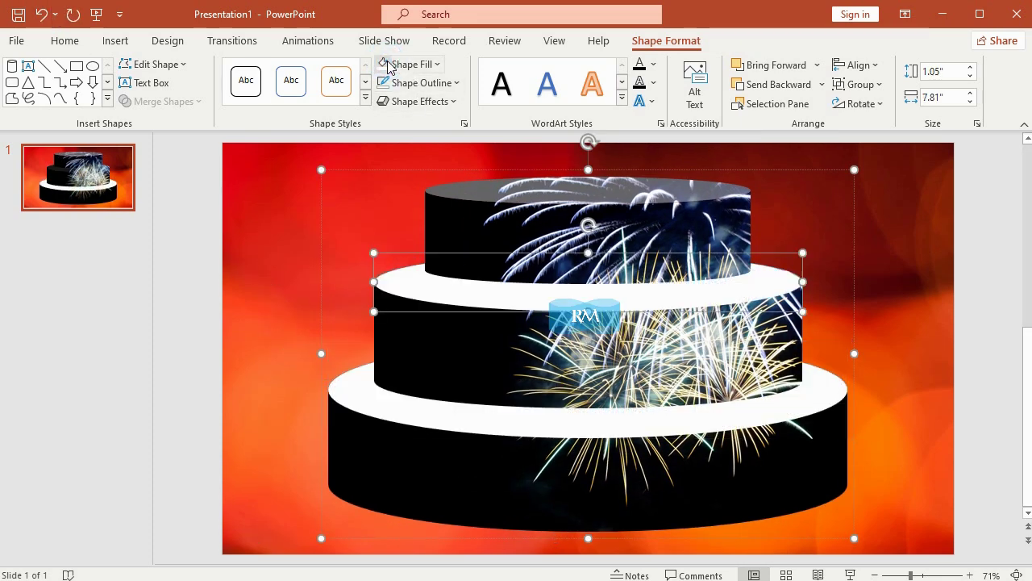
left_click(973, 299)
- Add WordArt text 'HAPPY' in Arial Black, size 66, with a black text outline
left_click(116, 40)
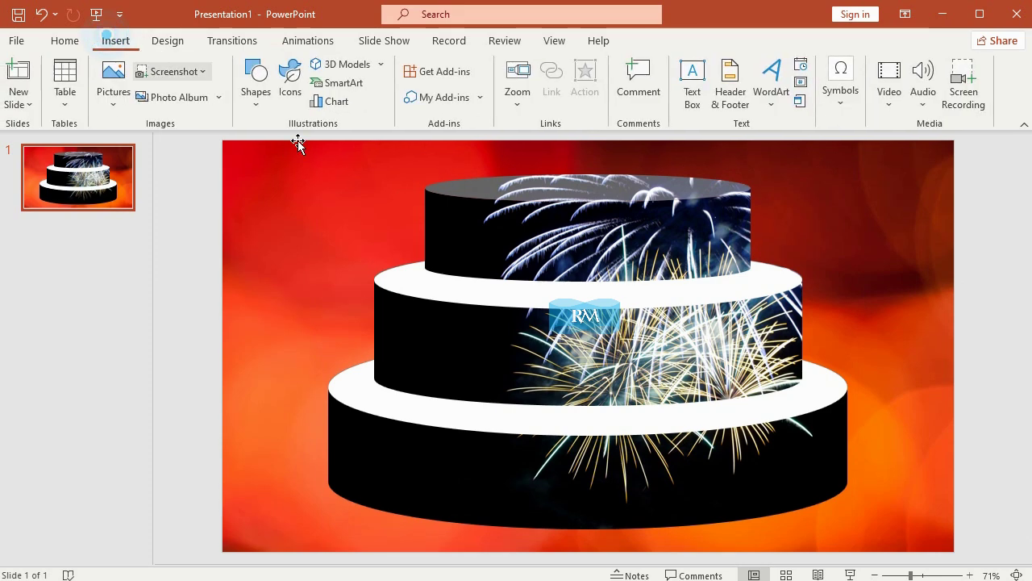
left_click(771, 85)
left_click(869, 182)
type("HAPPY")
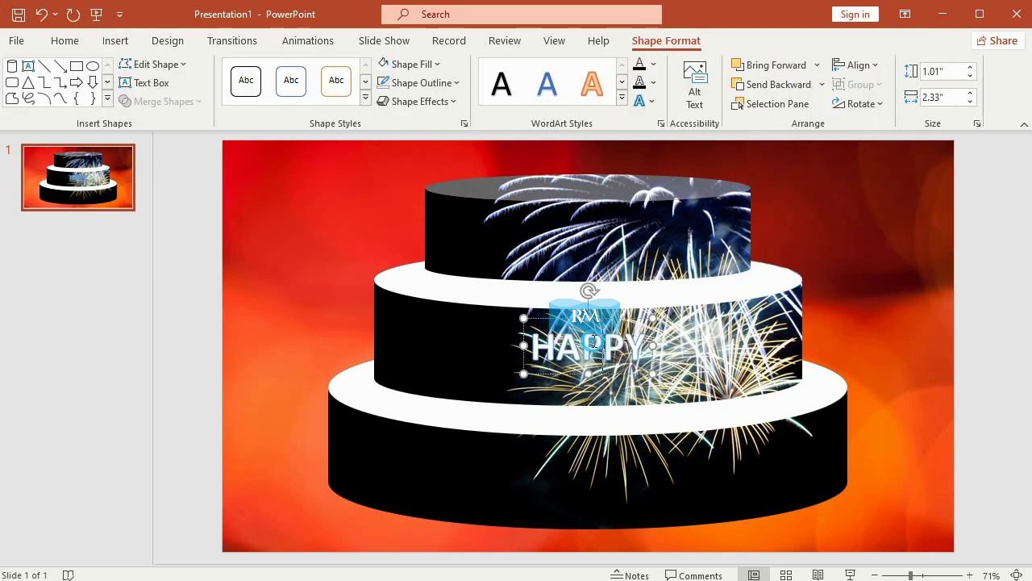
left_click(65, 40)
left_click(306, 71)
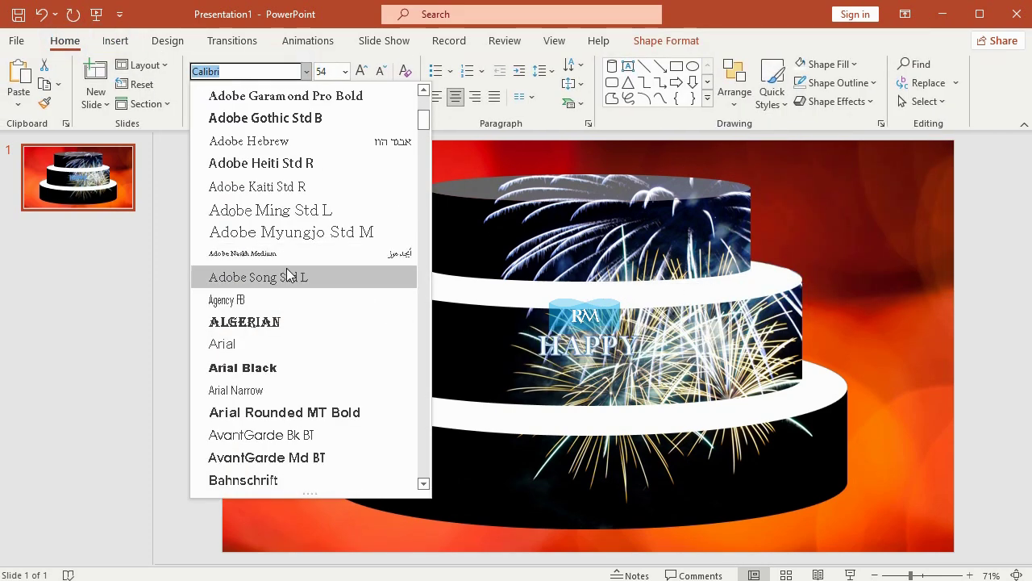
left_click(297, 367)
left_click(346, 71)
left_click(334, 441)
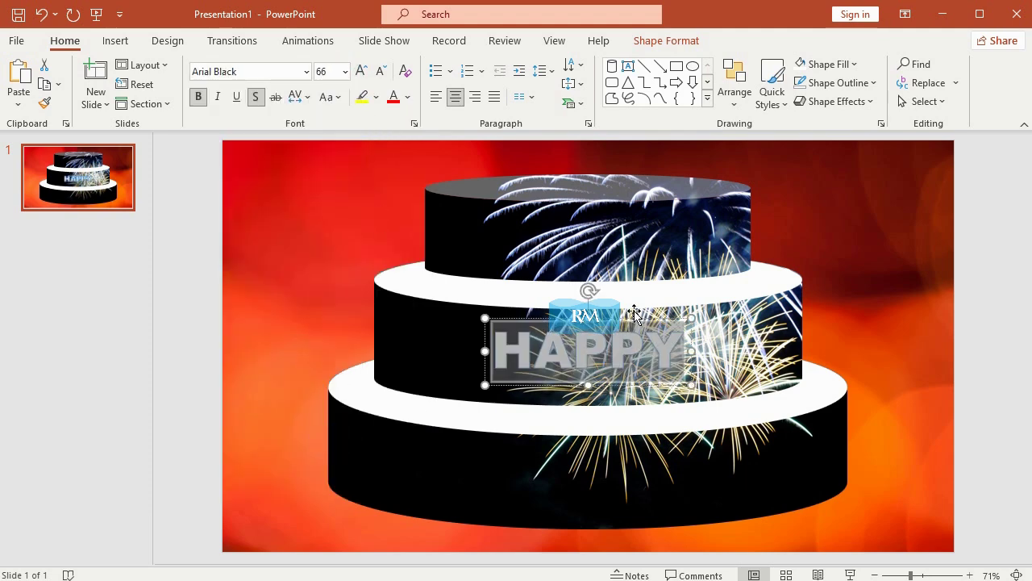
left_click(649, 42)
left_click(653, 82)
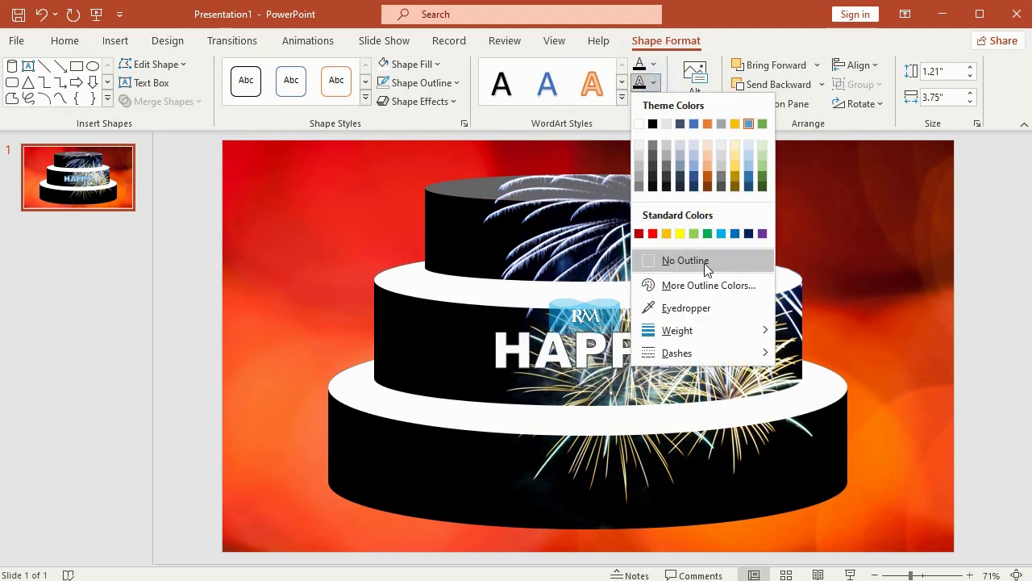
left_click(654, 129)
- Arch HAPPY, widen and centre it across the top tier, then paste a copy
left_click_drag(633, 324, 633, 212)
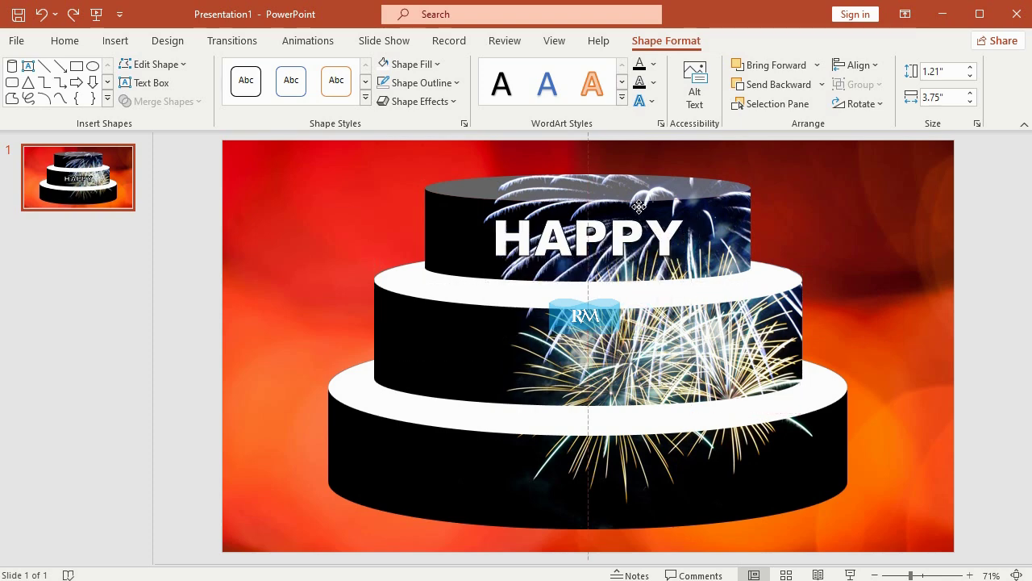
left_click(656, 100)
mouse_move(691, 325)
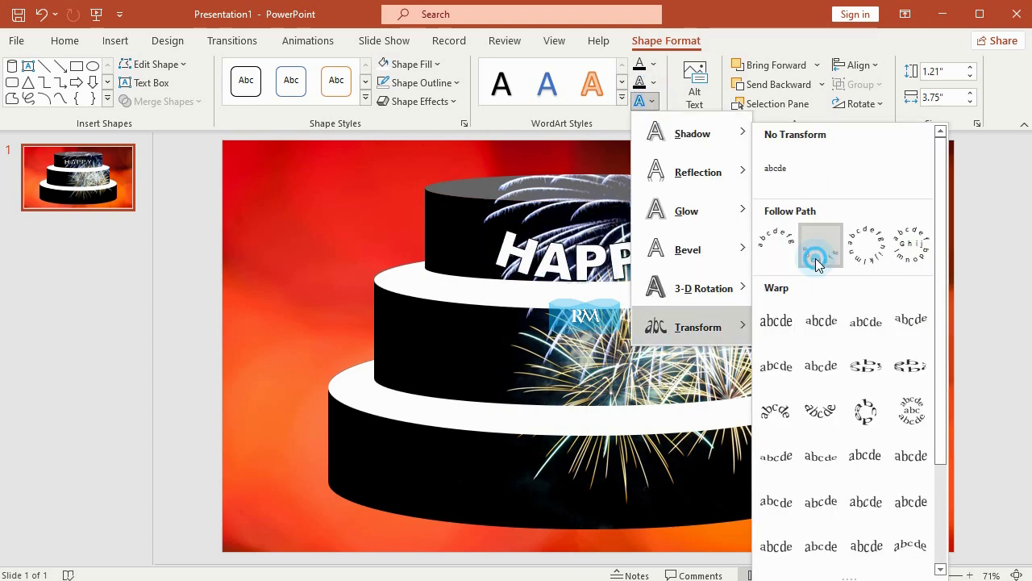
left_click(814, 260)
left_click_drag(484, 237, 334, 238)
left_click_drag(633, 209, 716, 196)
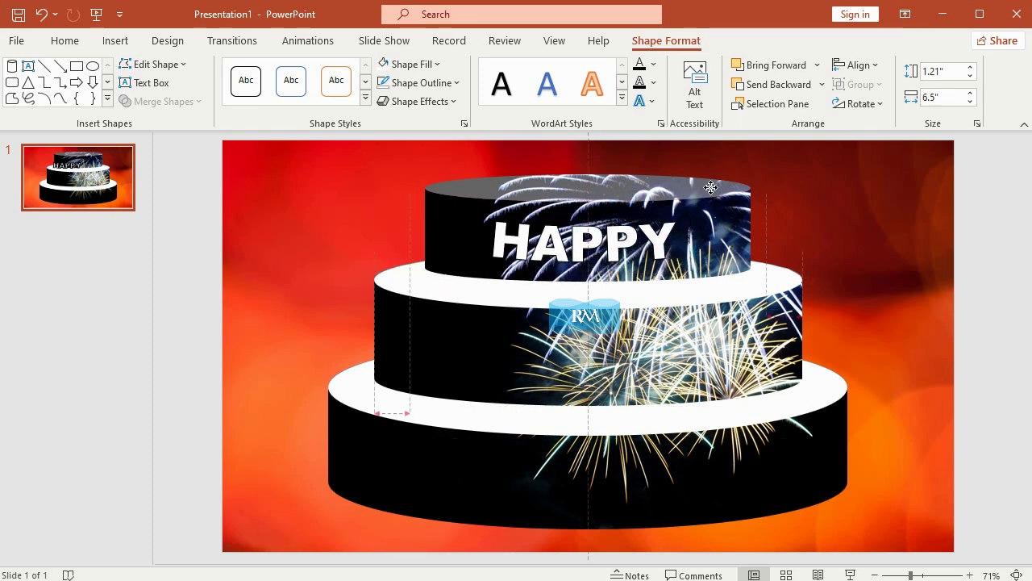
left_click_drag(414, 231, 316, 234)
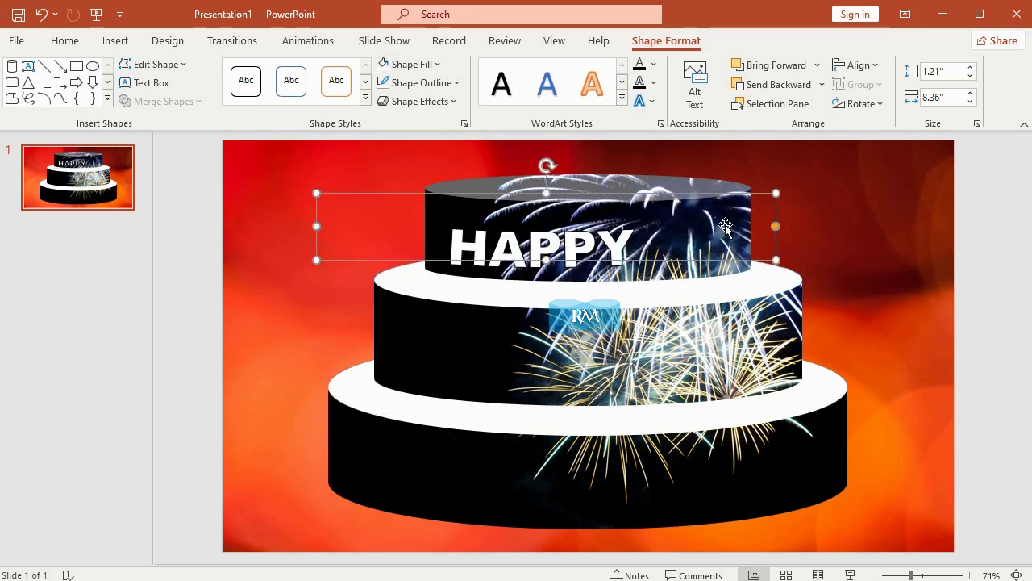
mouse_move(714, 186)
left_mouse_down()
mouse_move(772, 187)
mouse_move(729, 303)
left_mouse_up()
left_click(65, 40)
left_click(18, 74)
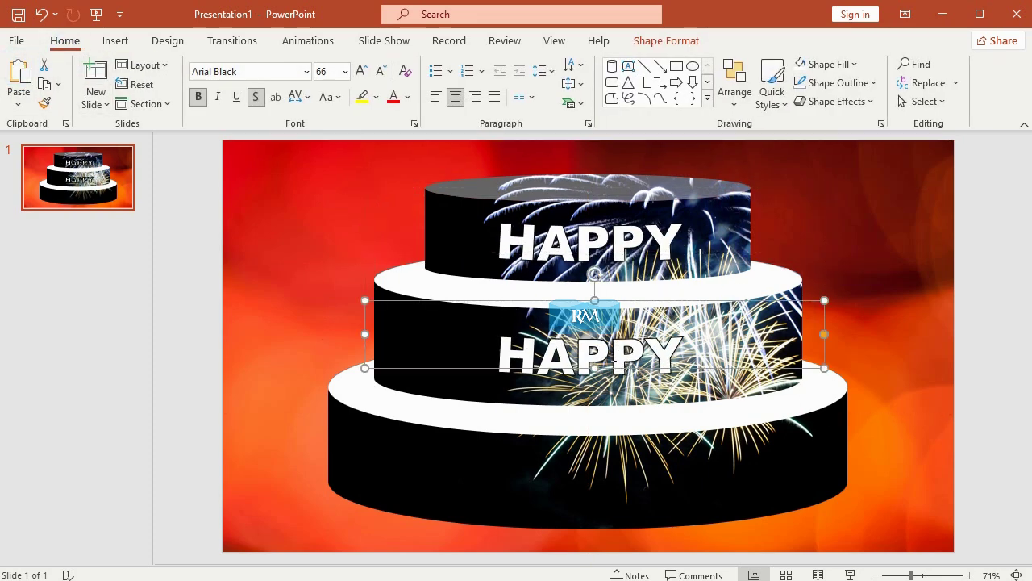
- Replace the middle-tier copy's text with NEW YEAR and widen its box
double_click(629, 355)
type("NEW YEAR")
left_click_drag(360, 332, 315, 333)
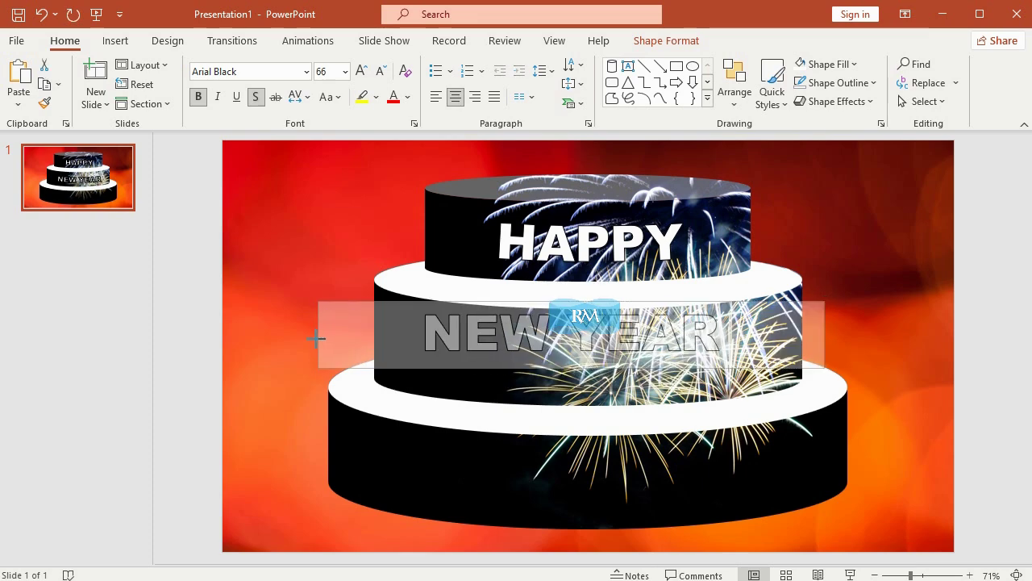
- Make NEW YEAR size 80, widen its box leftward and centre it on the middle tier
triple_click(589, 355)
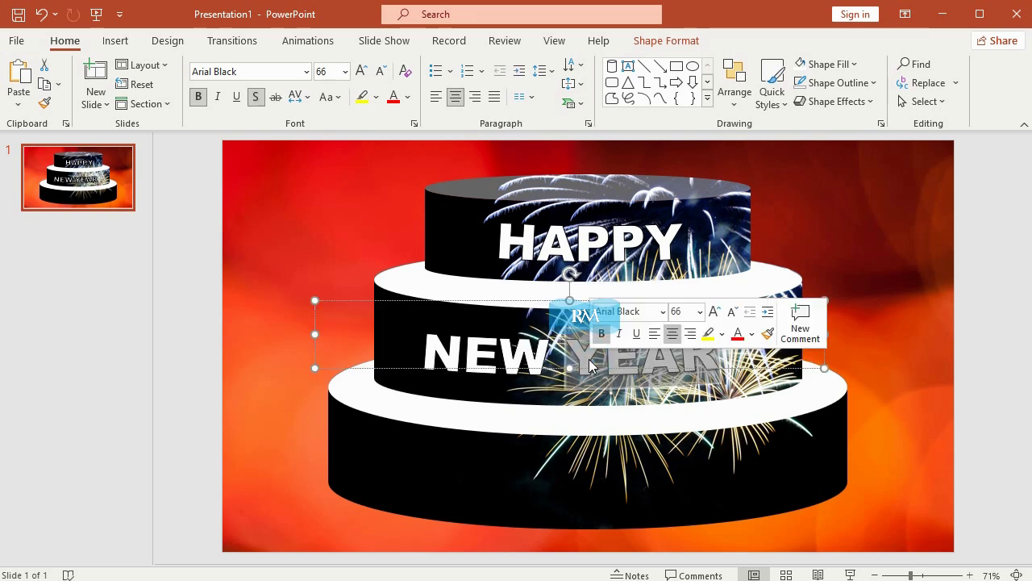
left_click(680, 309)
type("80")
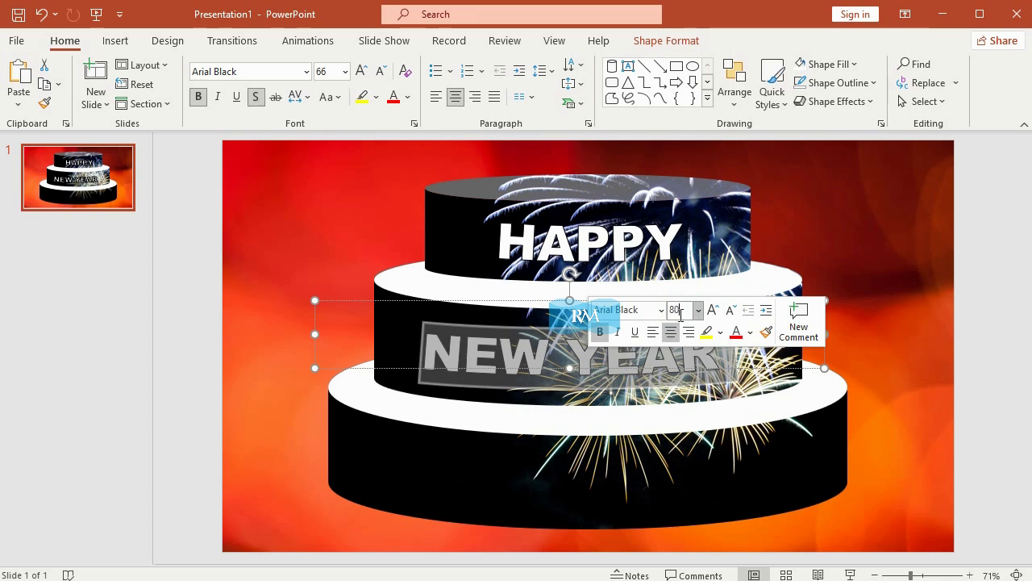
key("Return")
left_click(810, 360)
left_click(643, 339)
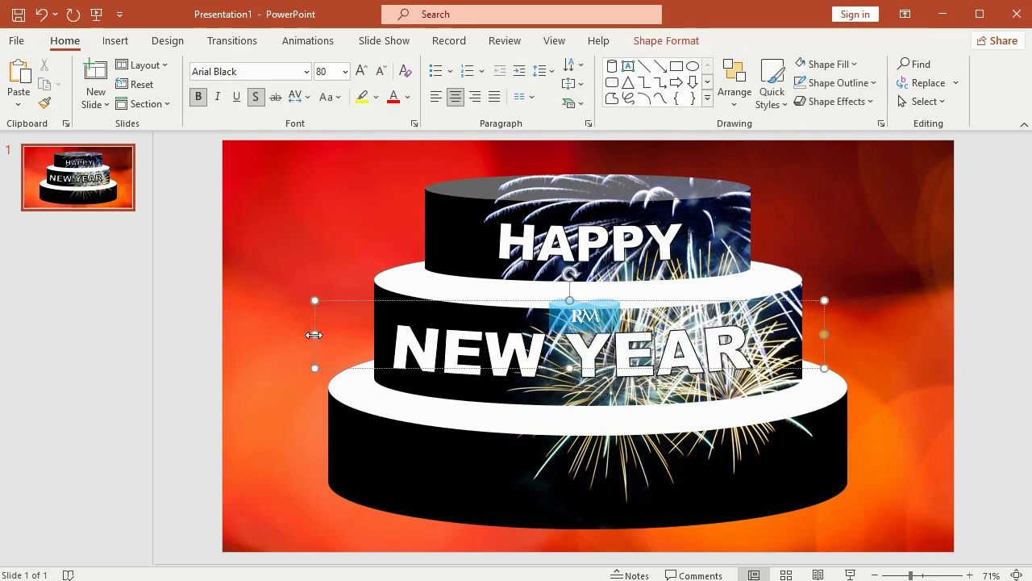
left_click_drag(315, 334, 230, 337)
left_click_drag(698, 295, 755, 294)
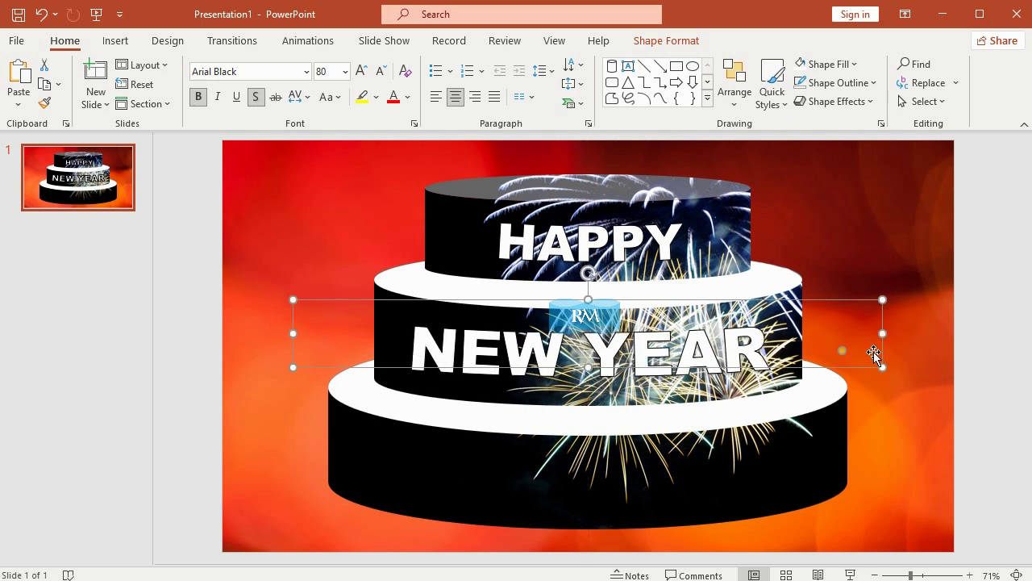
- Paste another HAPPY copy, change it to 2024, and move it down to the cake
left_click(20, 85)
double_click(622, 246)
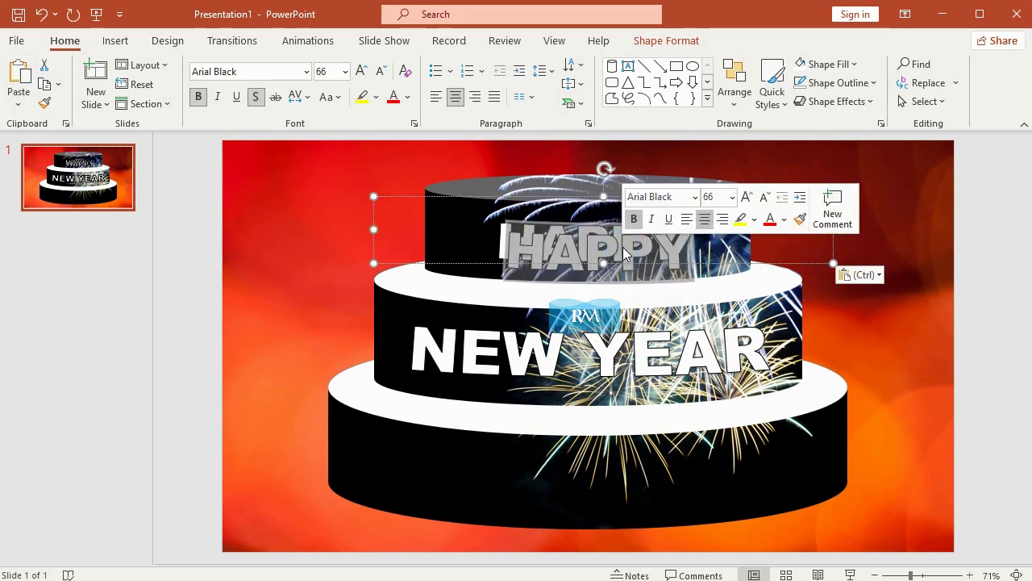
type("2024")
mouse_move(799, 234)
left_mouse_down()
mouse_move(813, 322)
mouse_move(803, 475)
left_mouse_up()
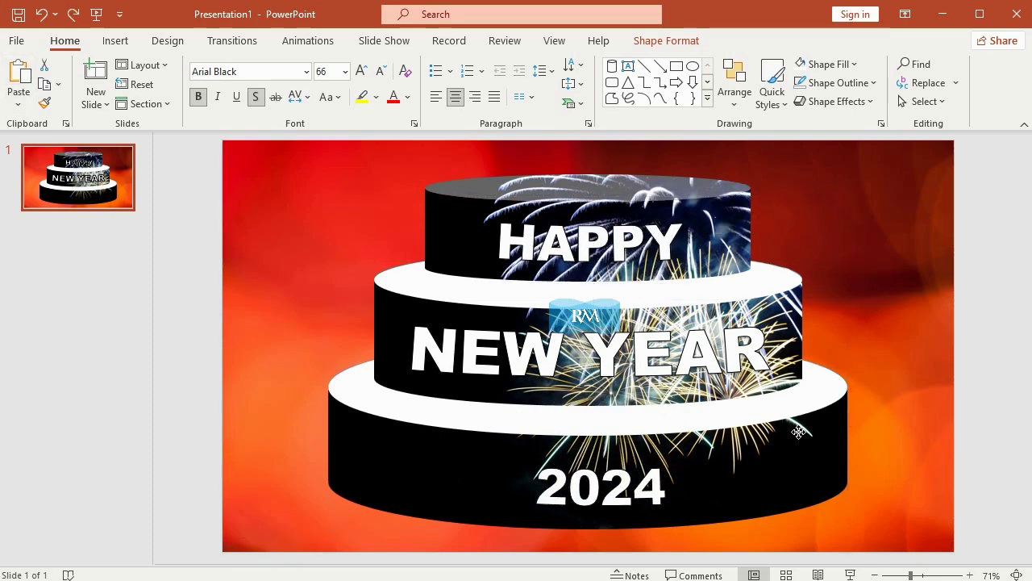
- Set 2024 to font size 120, centred and widened across the bottom tier
double_click(637, 485)
left_click(708, 430)
type("13")
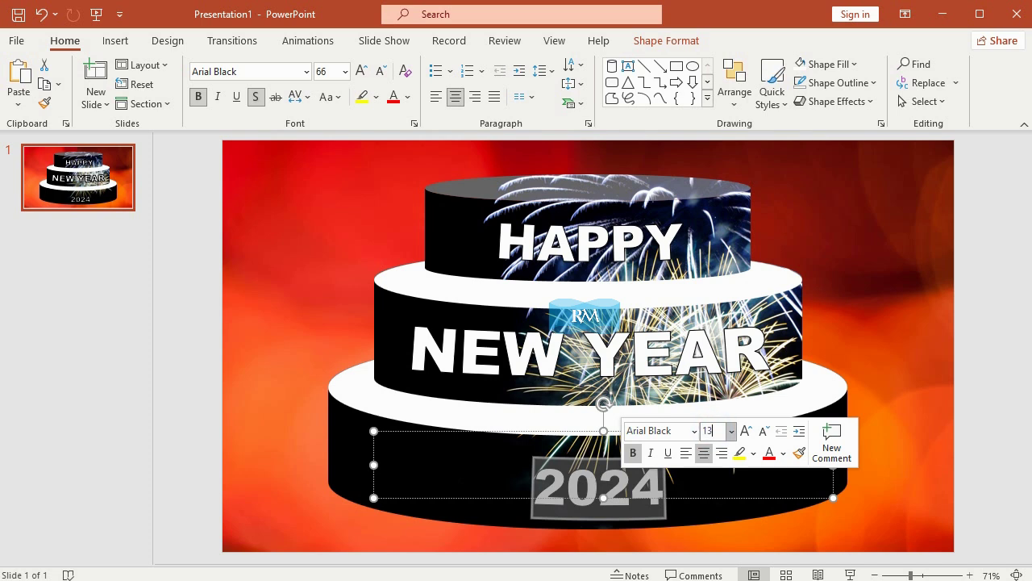
type("0")
key("Return")
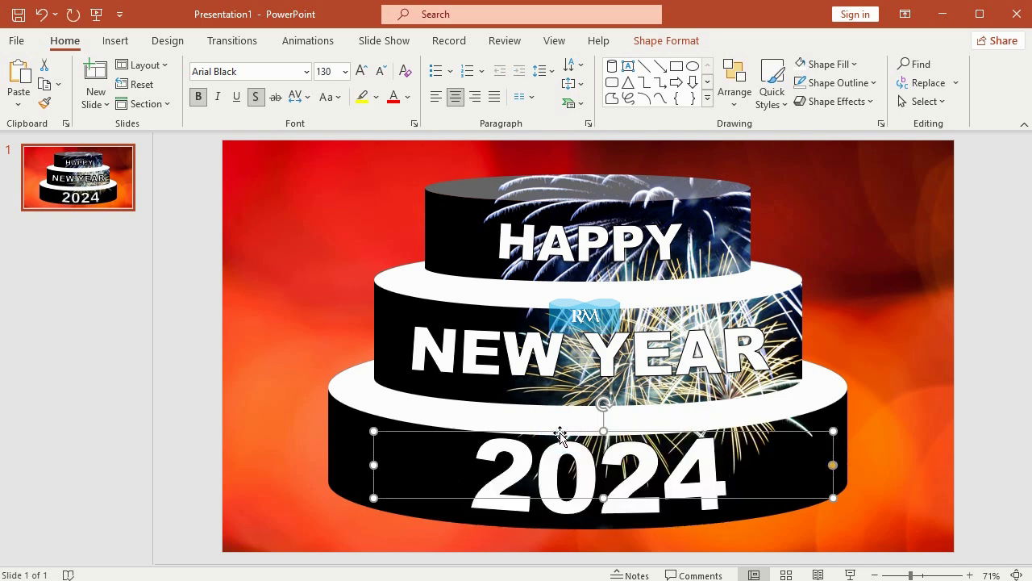
left_click_drag(561, 431, 547, 436)
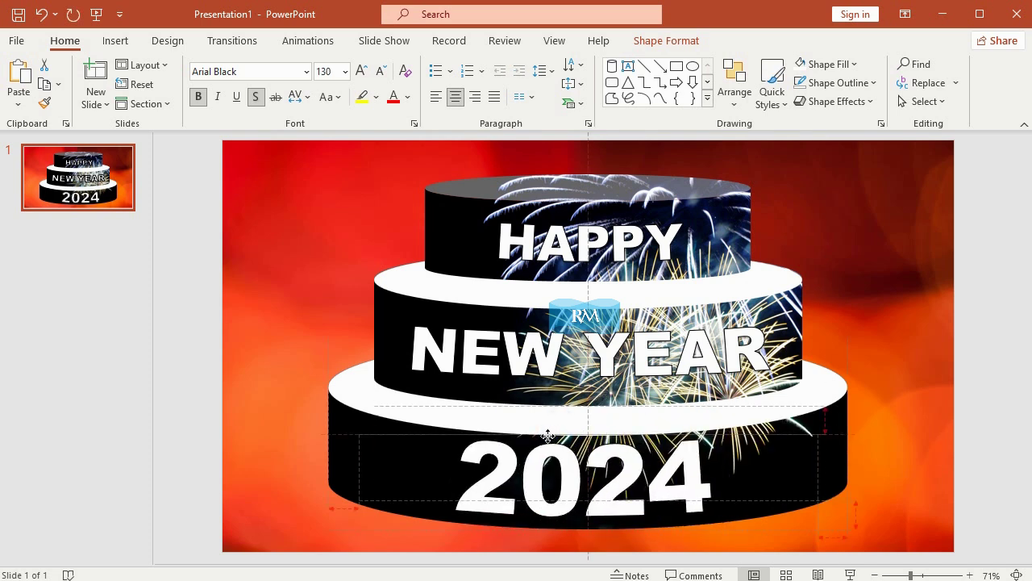
left_click(548, 436)
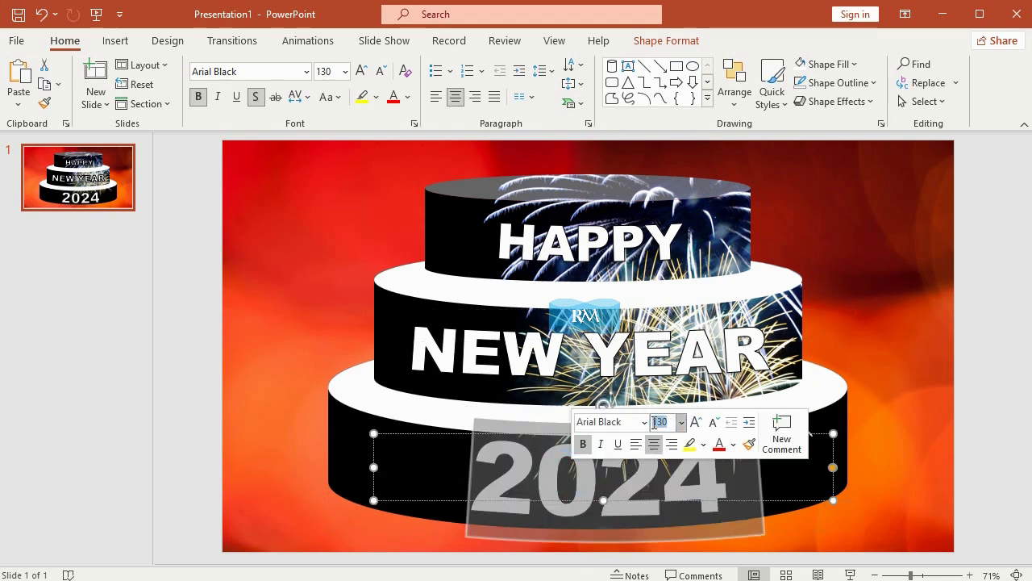
type("0")
key("Return")
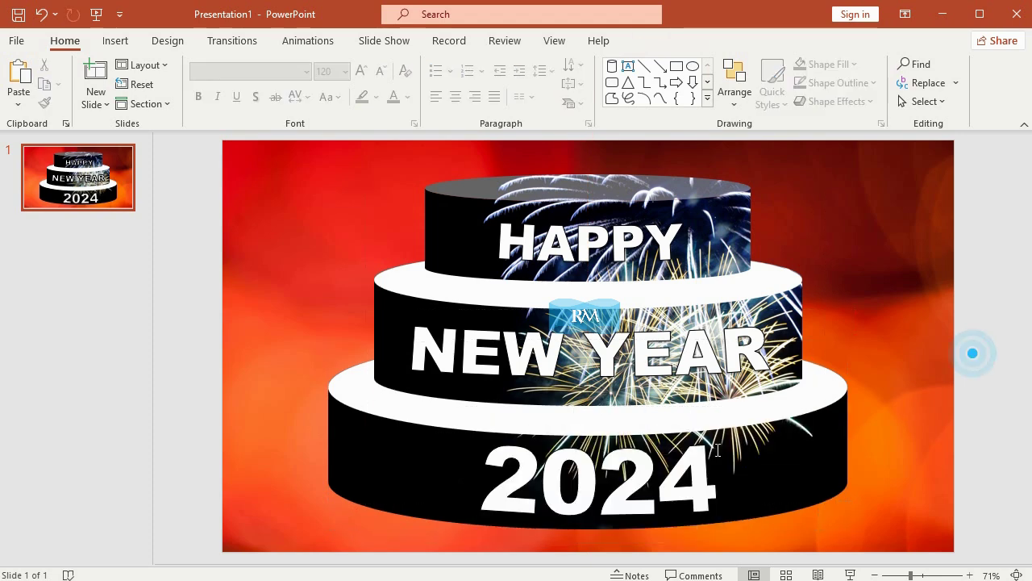
left_click_drag(373, 466, 313, 467)
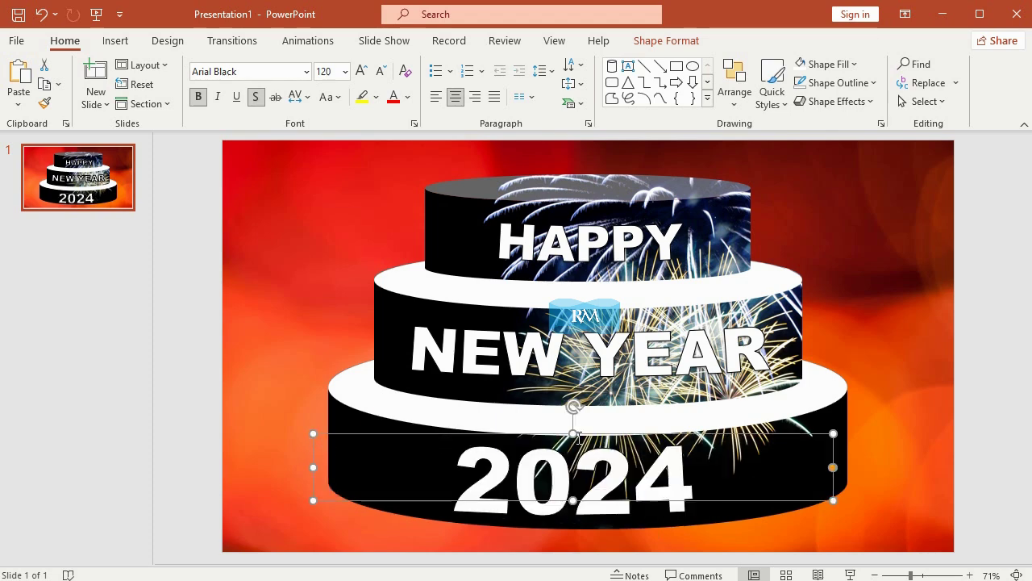
left_click(981, 335)
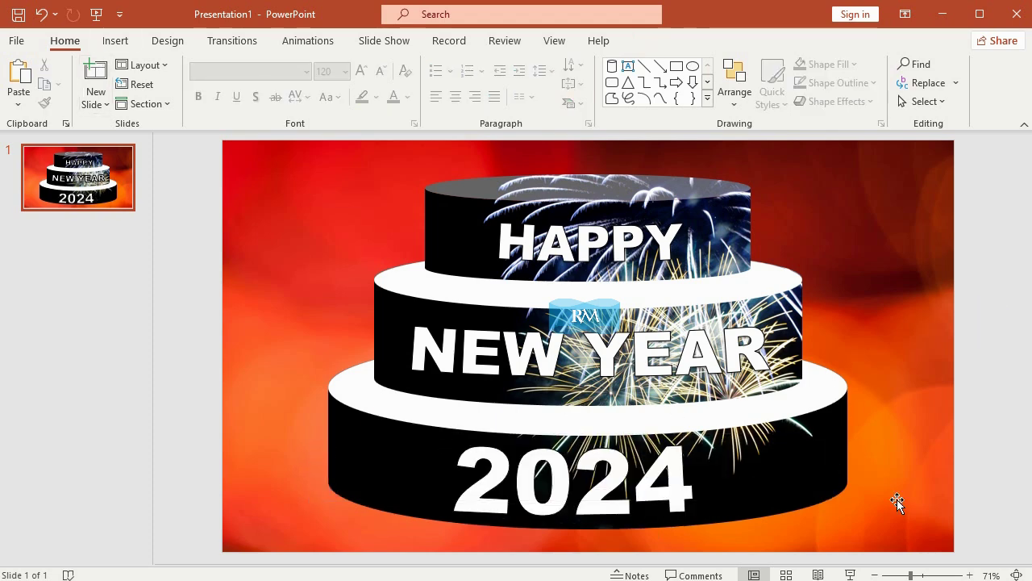
- Copy a white tier ellipse to the cake base, give it Soft Edges, and enlarge it slightly
left_click(825, 392)
left_click(27, 75)
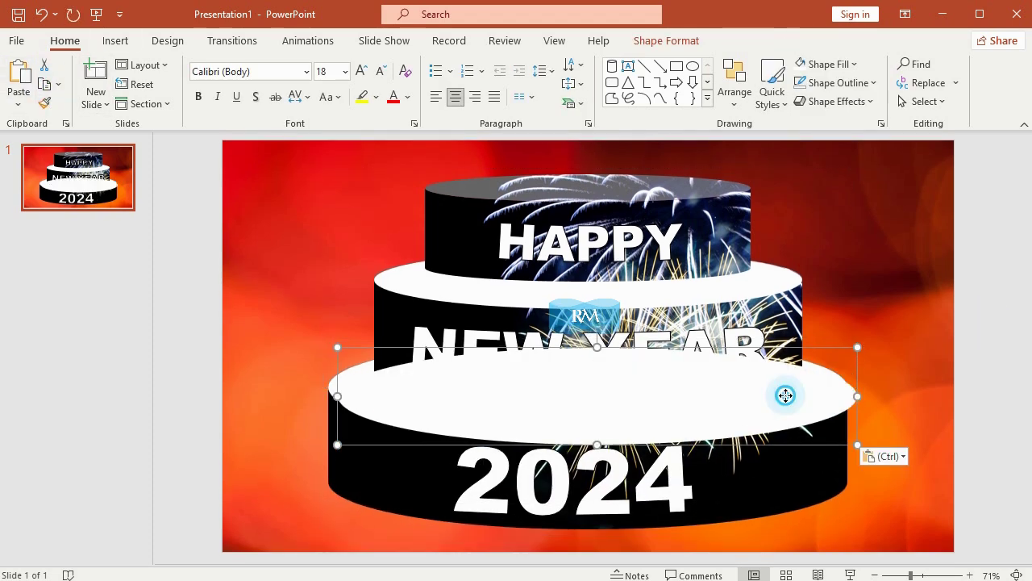
left_click_drag(783, 396, 773, 479)
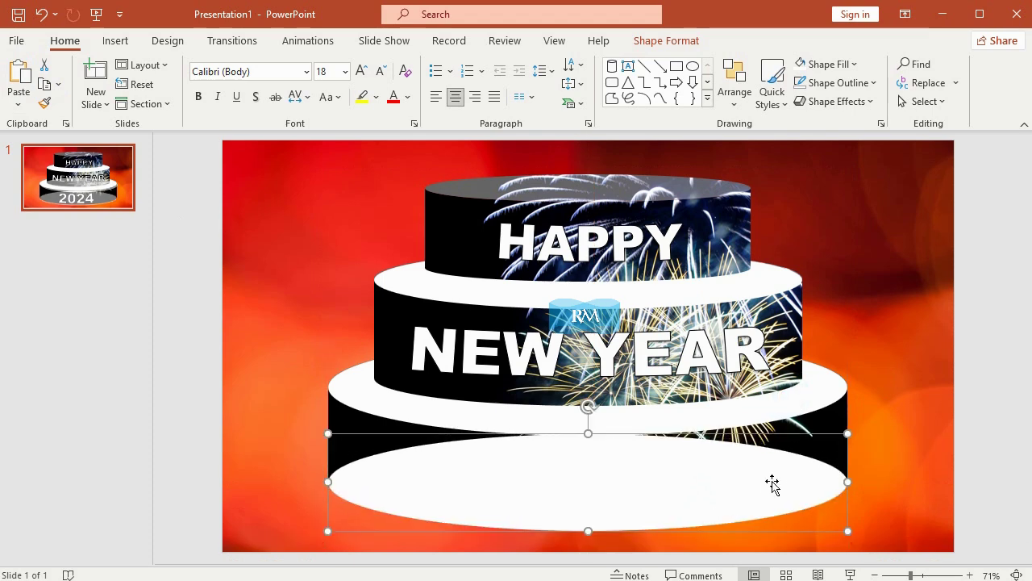
left_click(666, 40)
left_click(453, 105)
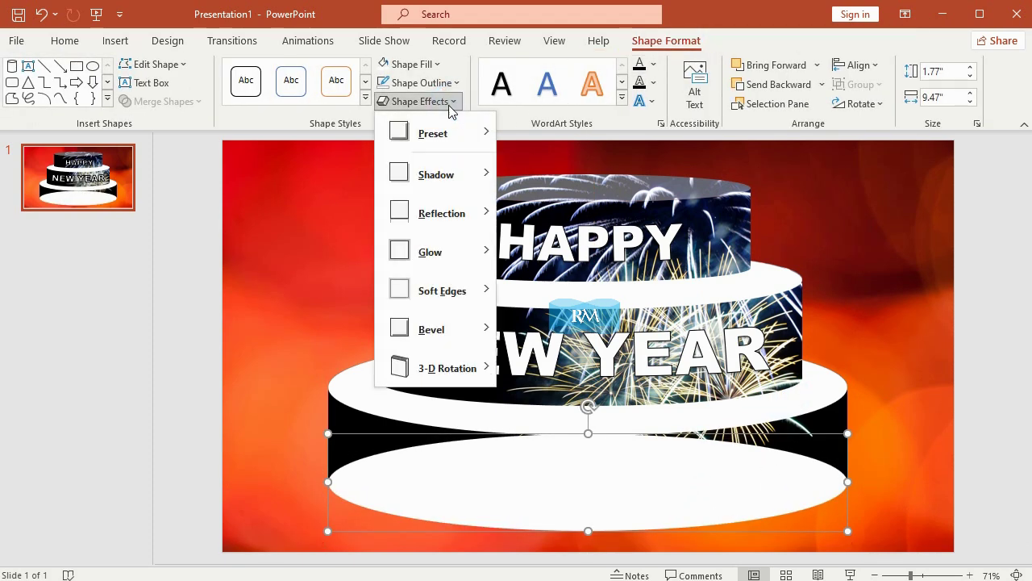
mouse_move(488, 300)
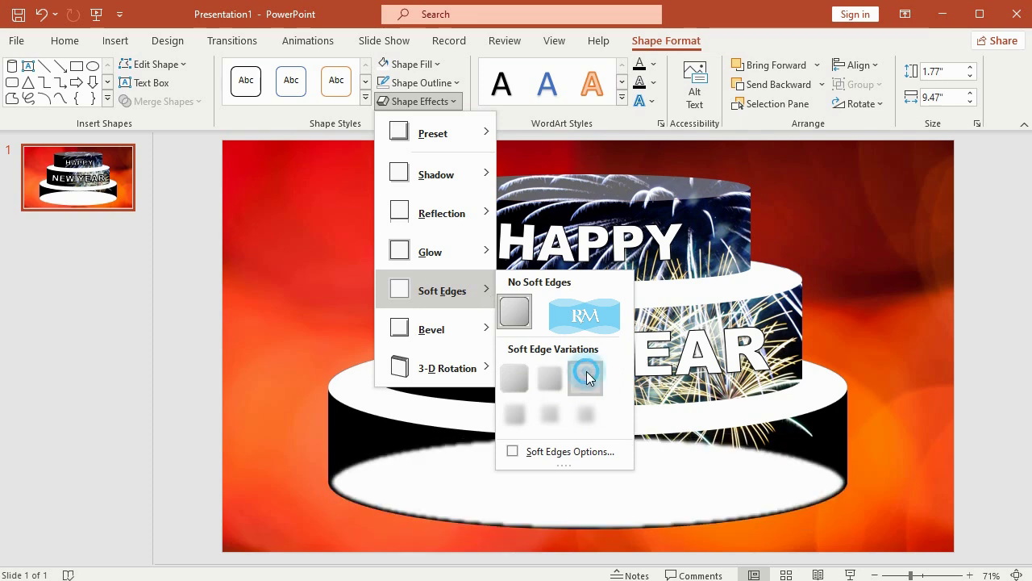
left_click(587, 373)
left_click_drag(333, 489, 320, 484)
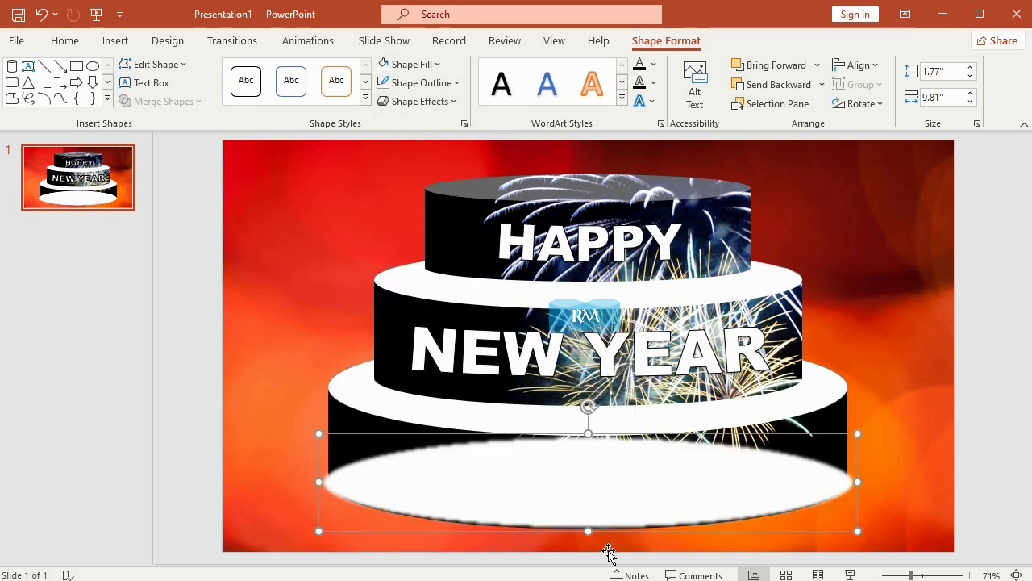
left_click_drag(589, 532, 589, 535)
- Send the soft white ellipse to back, then send the background picture behind it
right_click(658, 488)
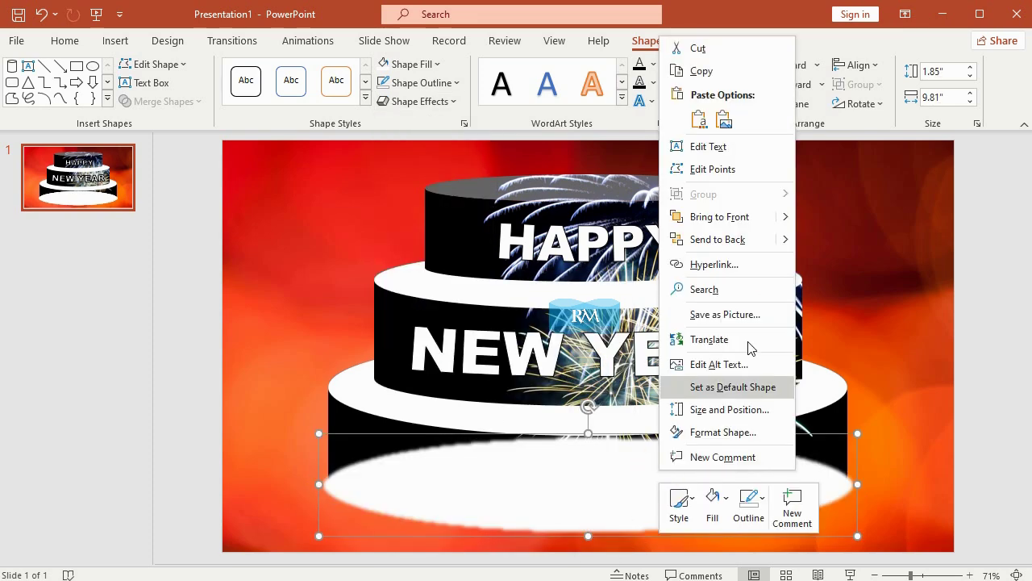
mouse_move(750, 240)
left_click(852, 241)
left_click(901, 279)
right_click(899, 279)
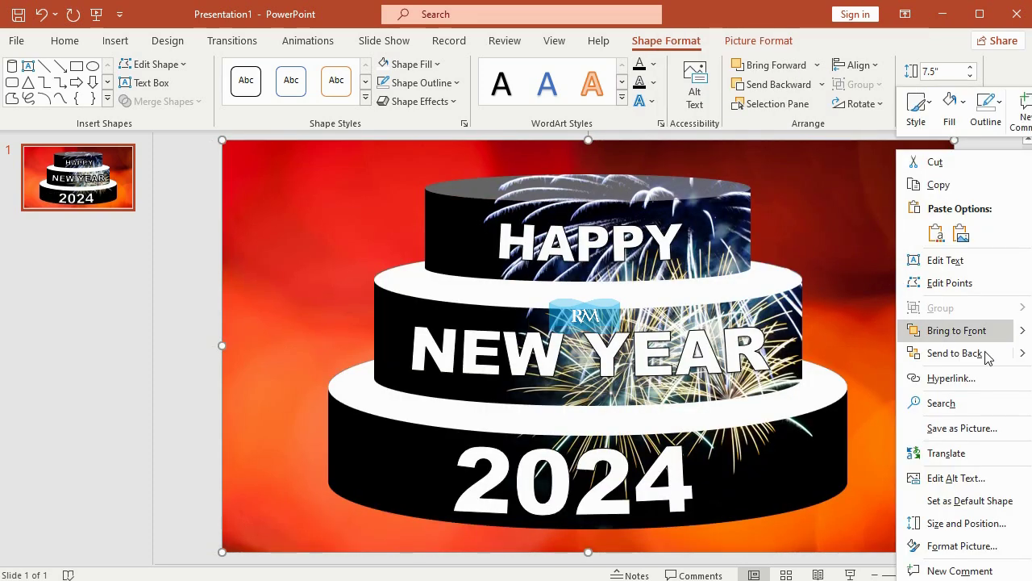
left_click(869, 355)
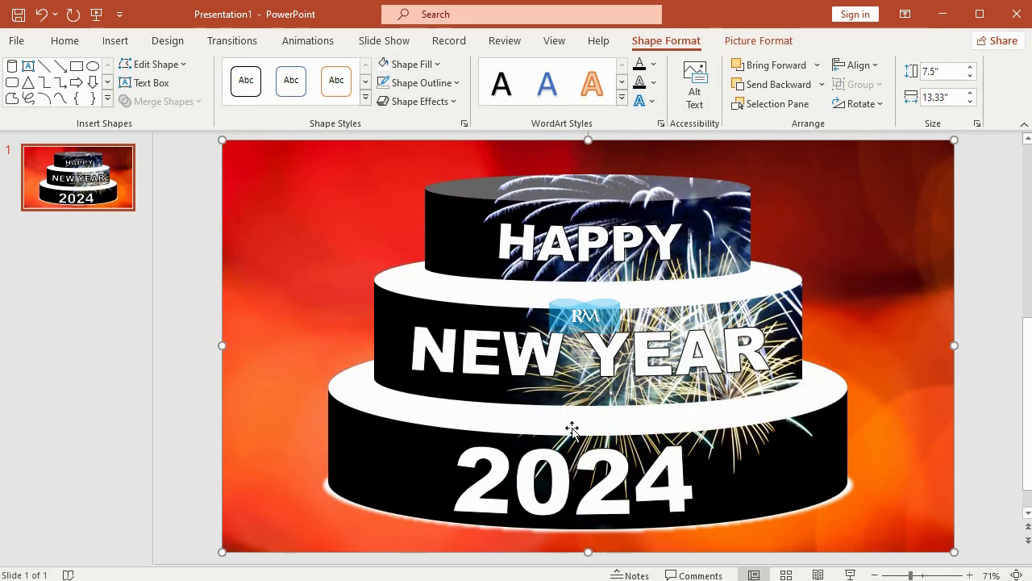
left_click(975, 227)
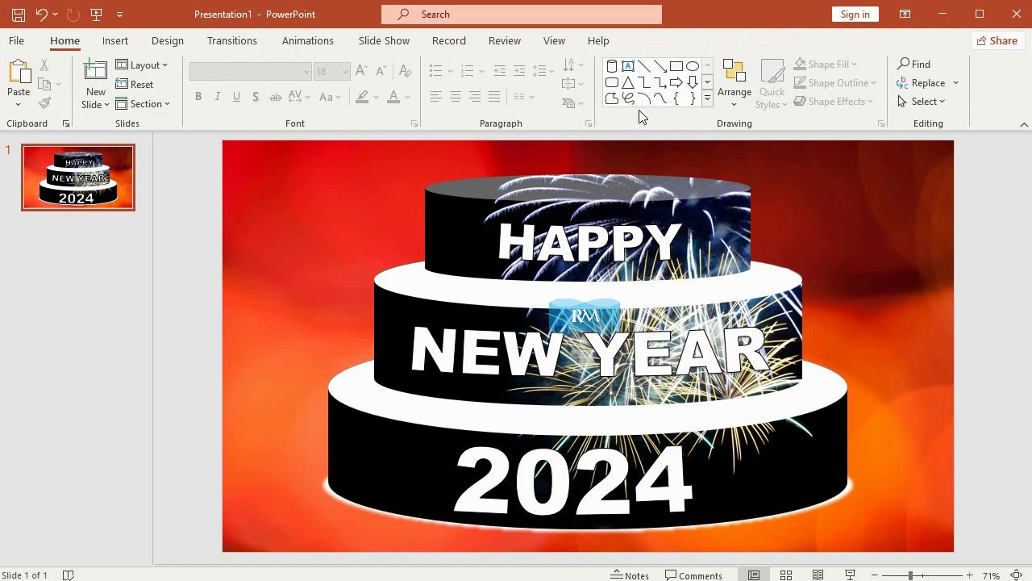